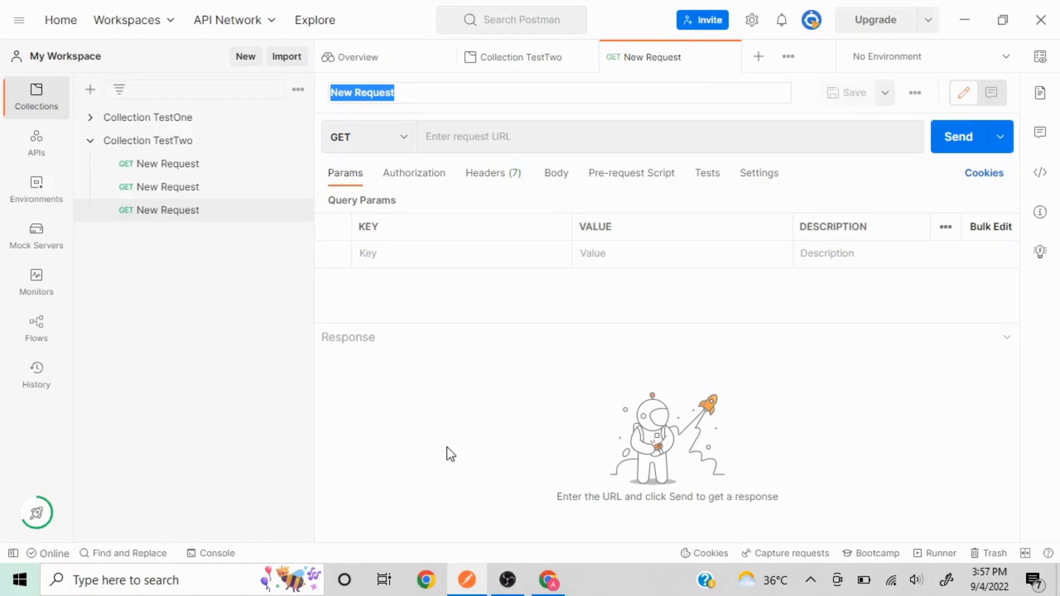
- Switch to Chrome, open the /api/users endpoint of the Reqres POST Create example, and copy its URL
click(560, 584)
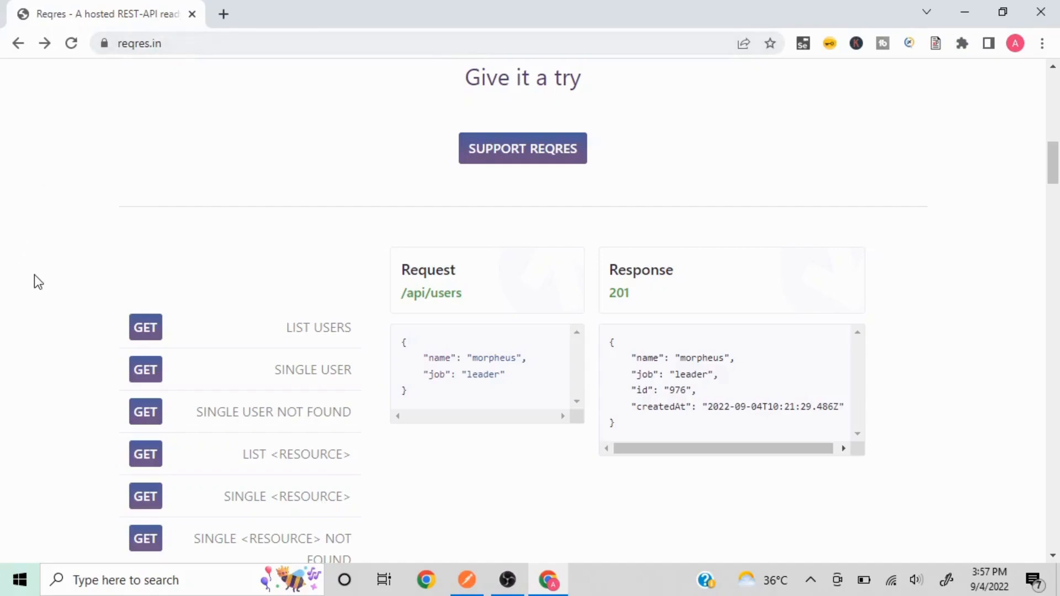
scroll(34, 276, down, 3)
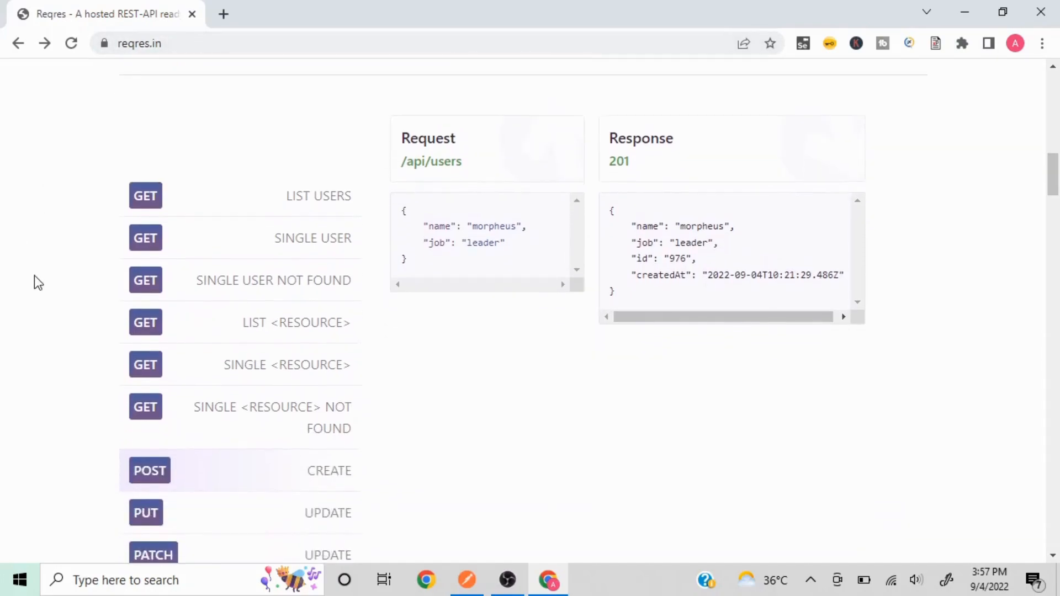
click(217, 409)
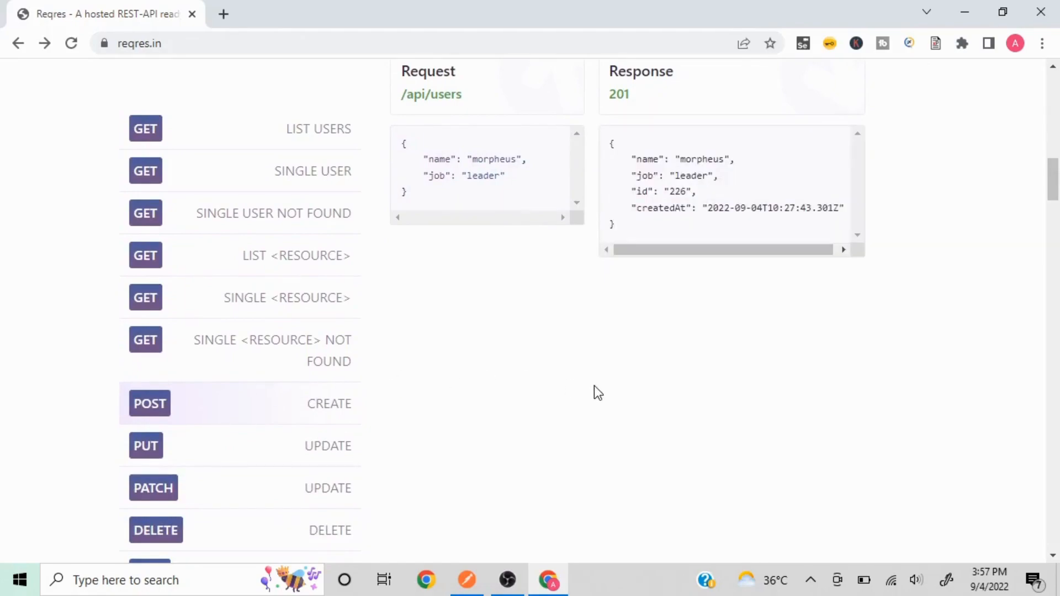
scroll(594, 385, up, 2)
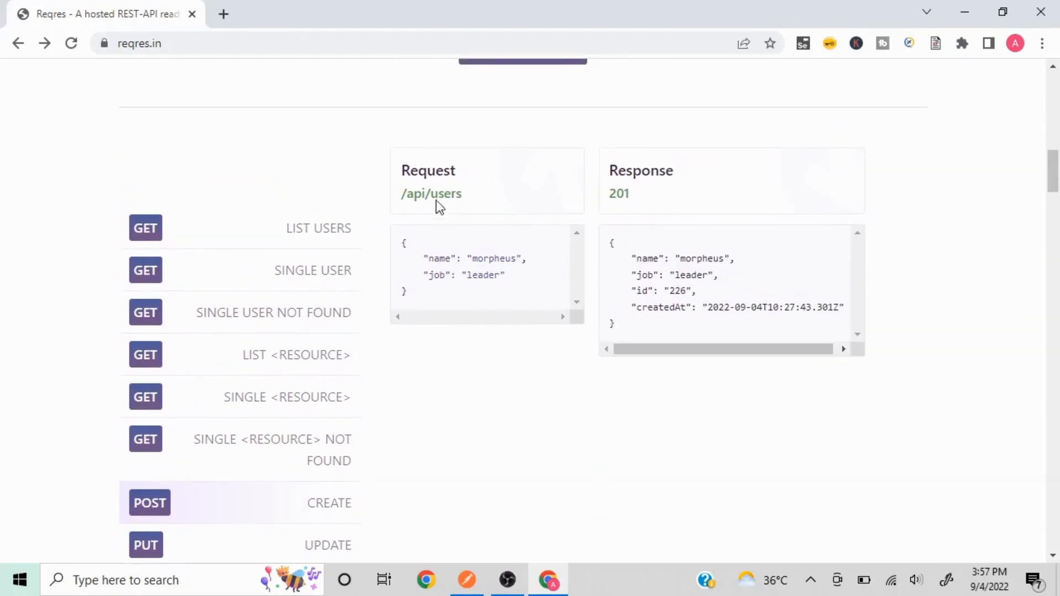
click(431, 204)
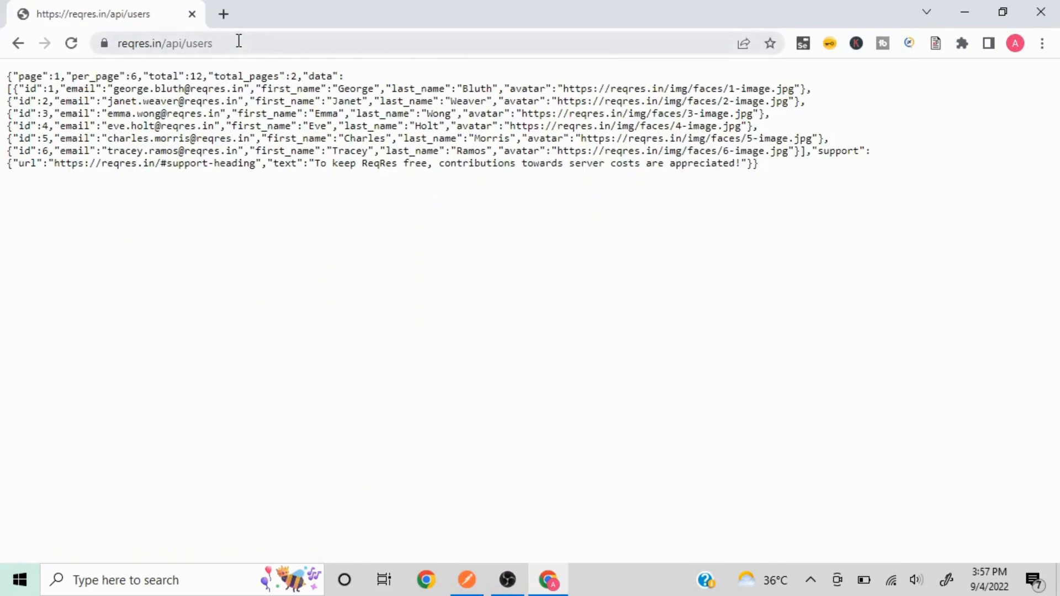
click(239, 41)
key(ctrl+c)
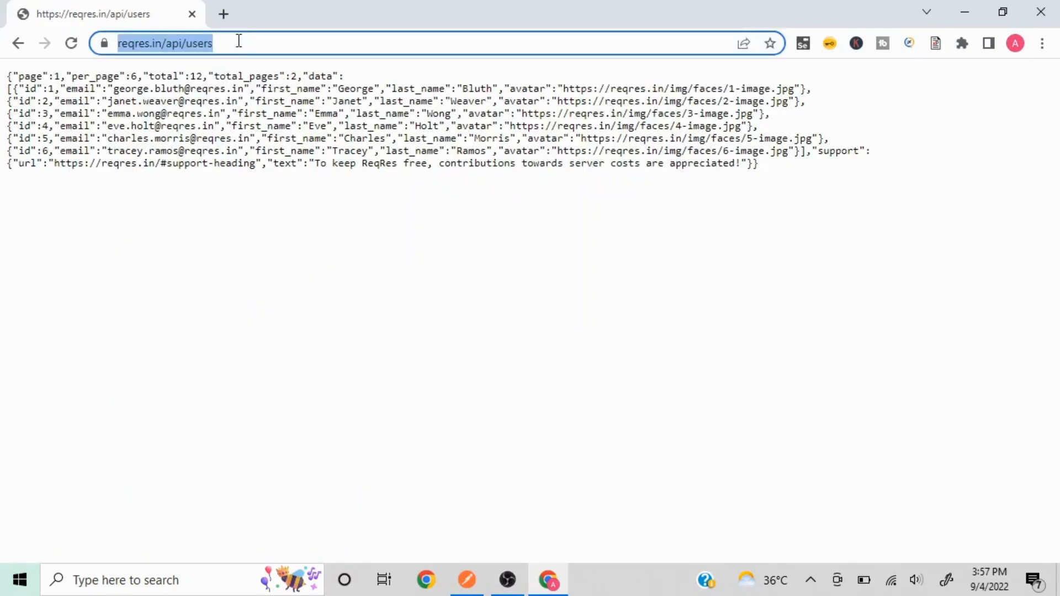
key(alt+Tab)
click(547, 135)
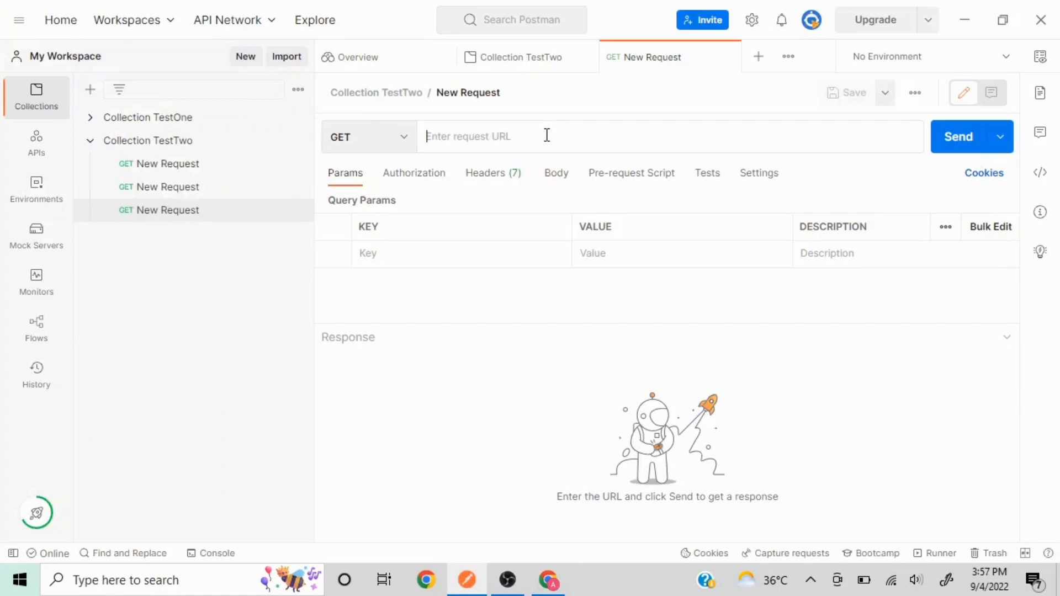
key(ctrl+v)
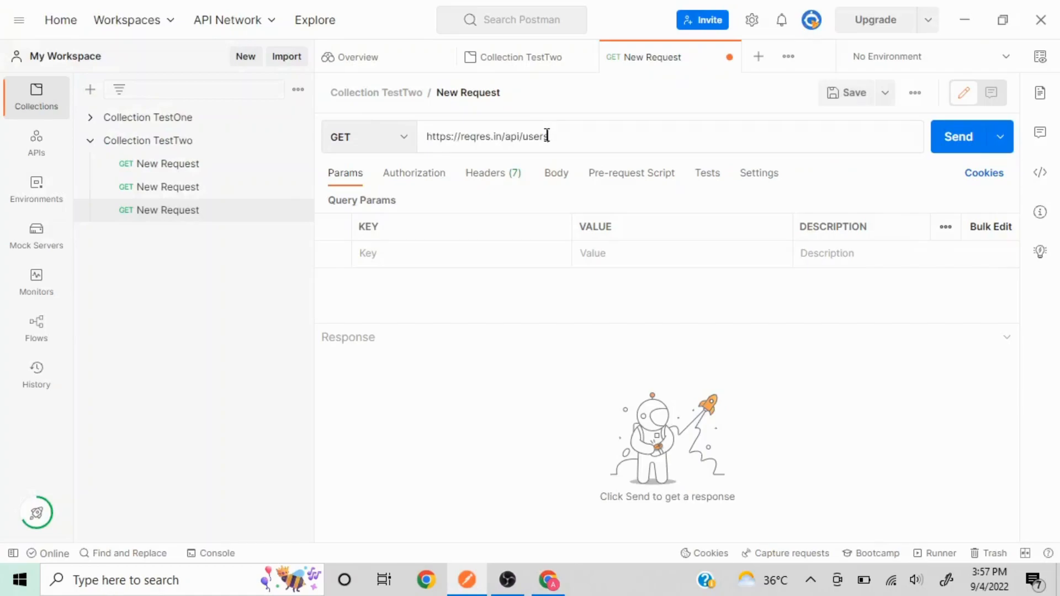
click(405, 144)
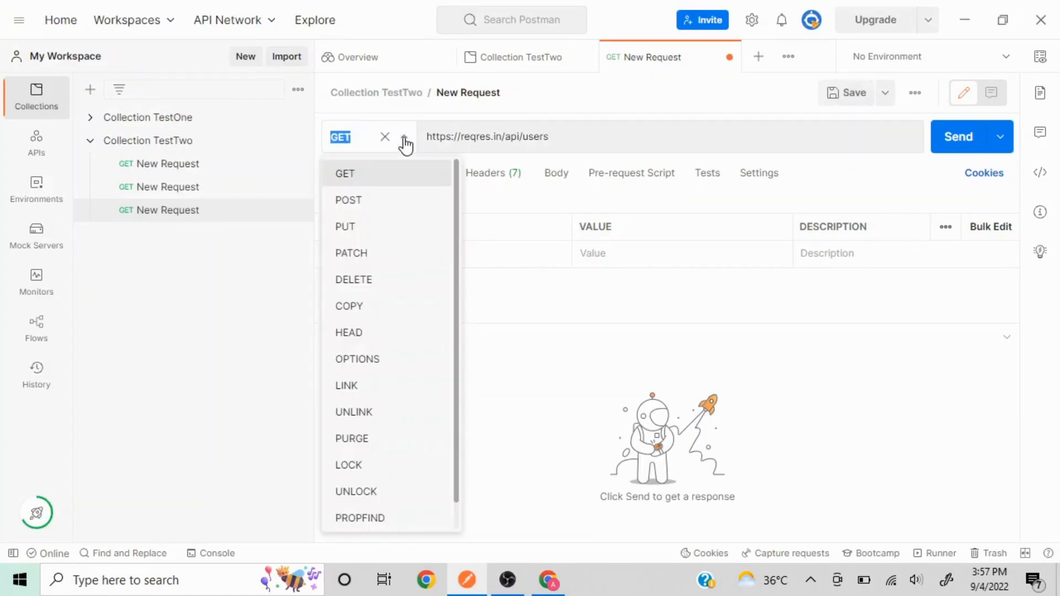
click(378, 205)
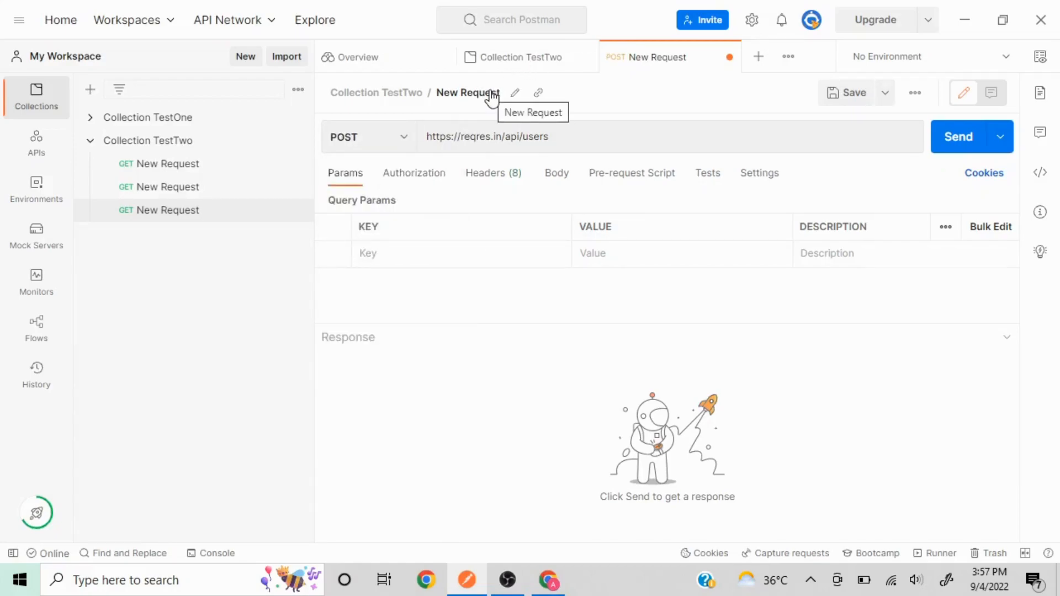
- Rename the request in Collection TestTwo as POST Request and save it
click(515, 92)
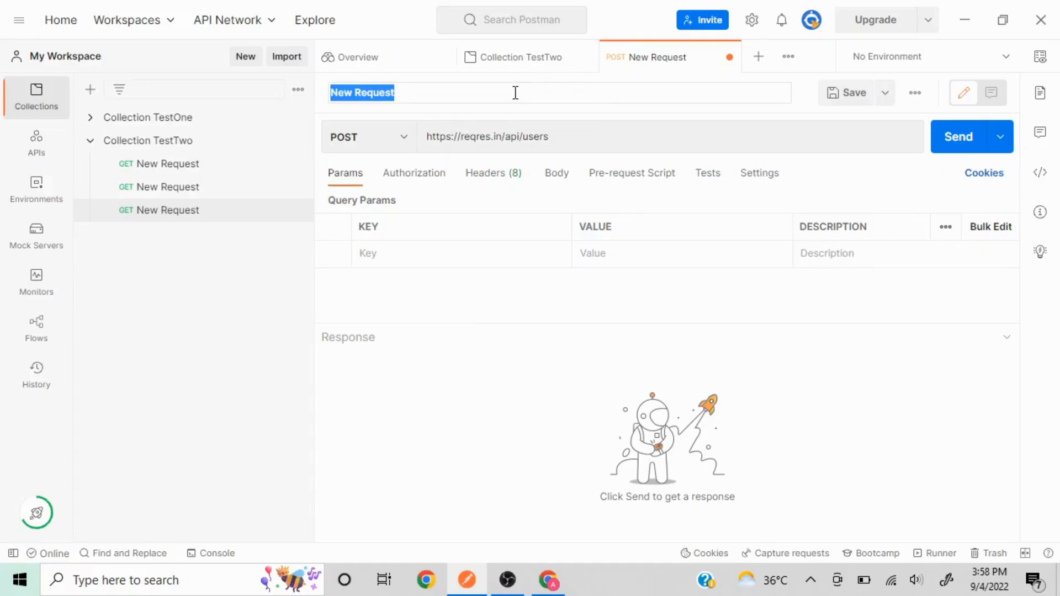
text(POST Request)
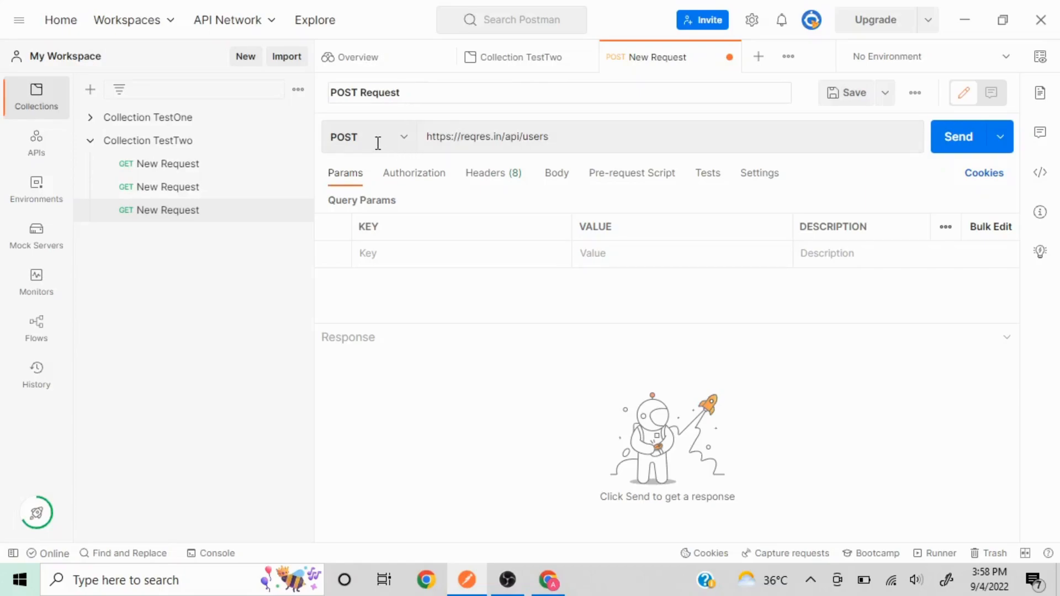
click(854, 93)
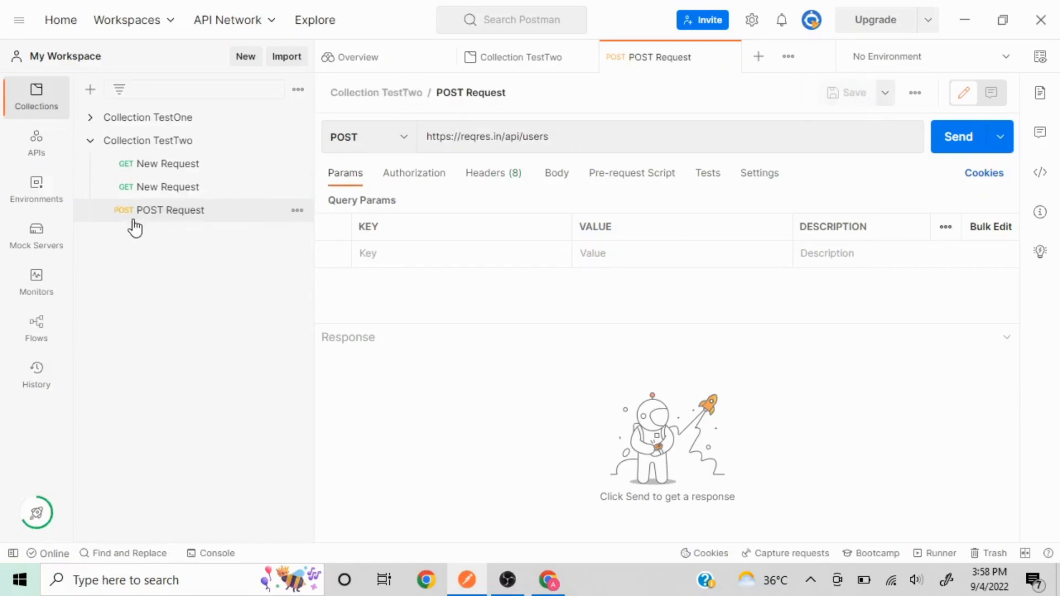
- Switch to Chrome, return to the Reqres home page, and display the POST Create example
key(alt+Tab)
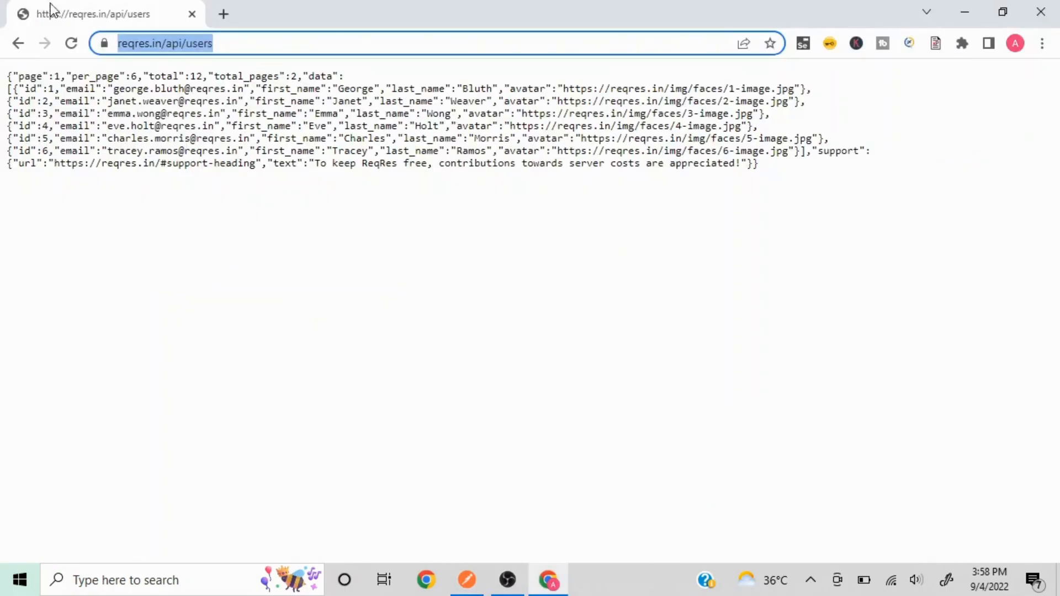
click(19, 43)
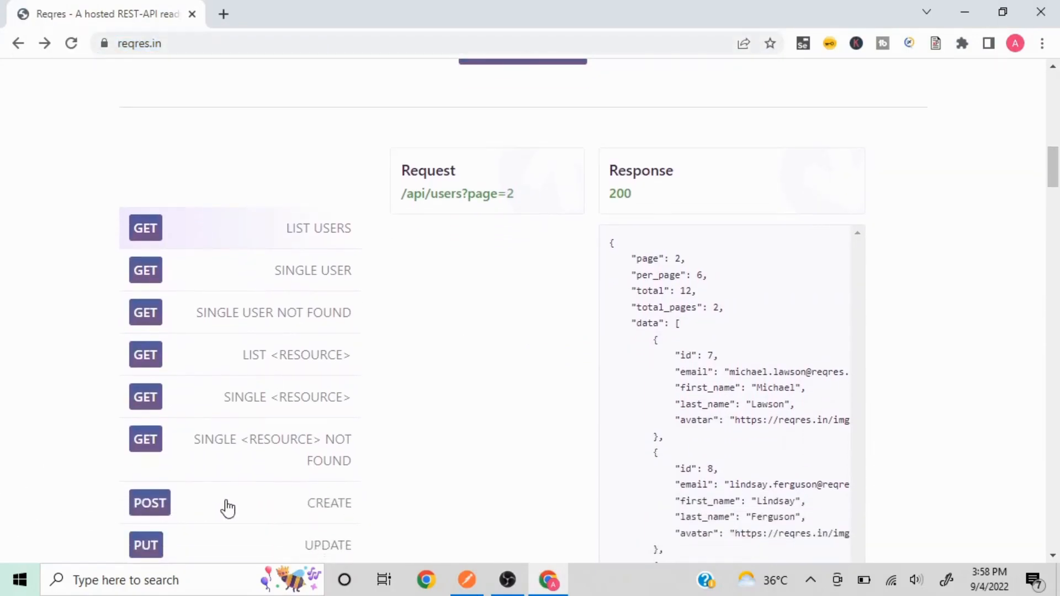
click(225, 507)
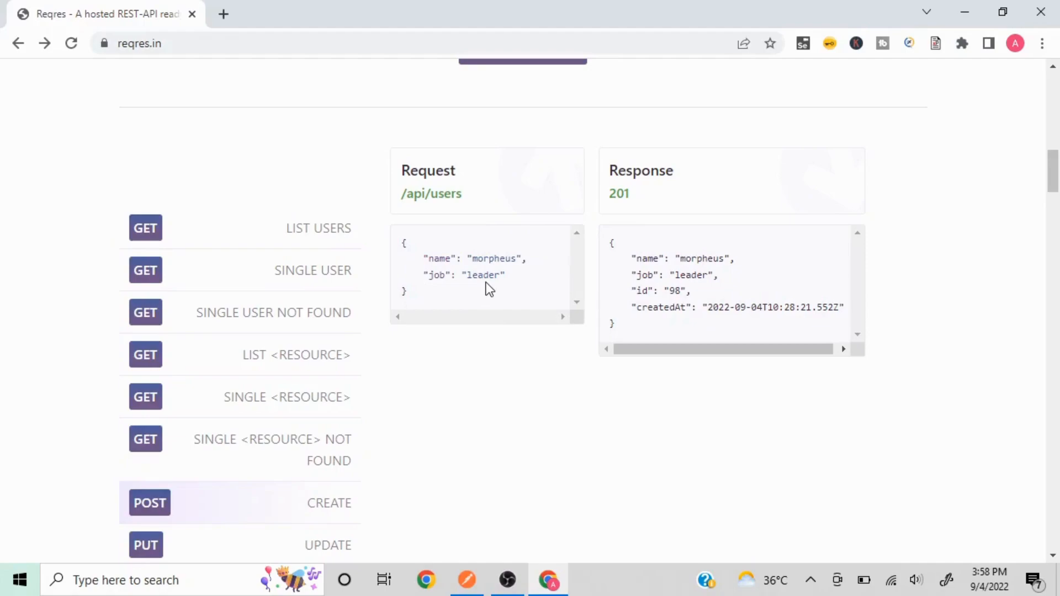
- Switch to Postman, compare the request's empty body settings with the Reqres example, and send the POST request without a body
key(alt+Tab)
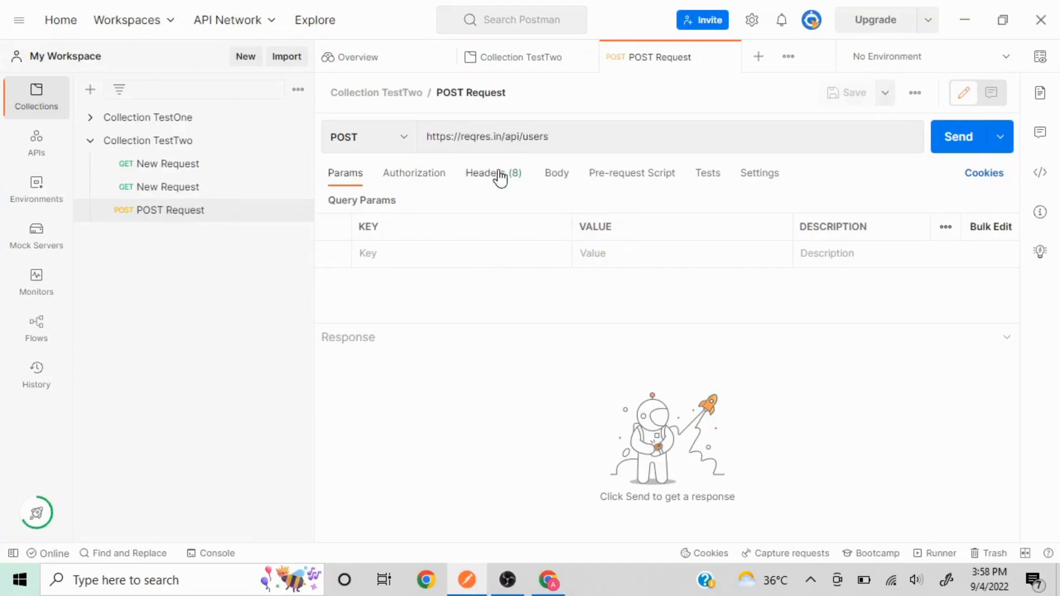
click(566, 178)
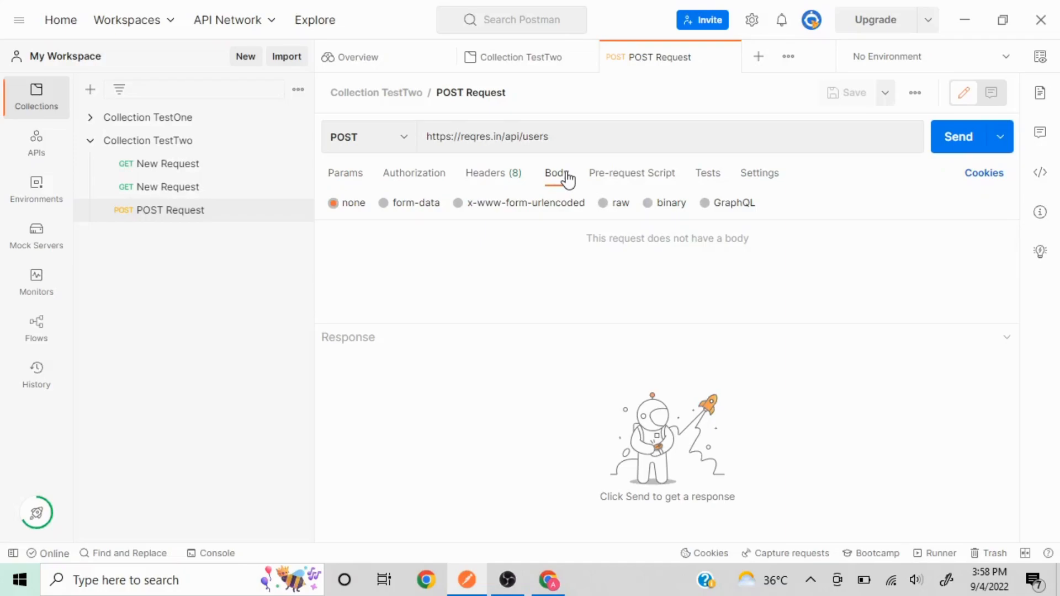
key(alt+Tab)
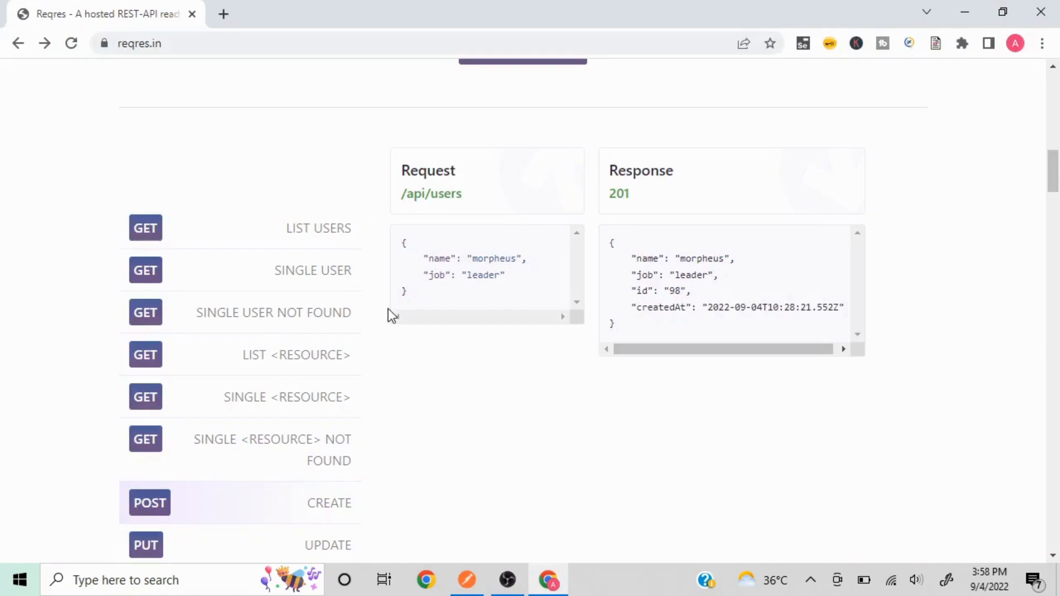
key(alt+Tab)
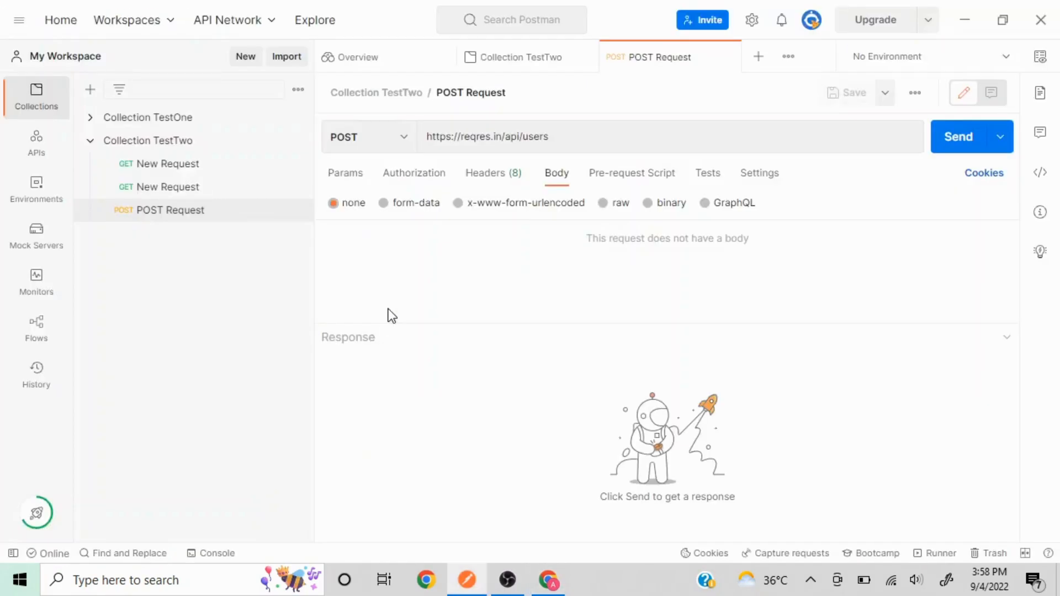
key(alt+Tab)
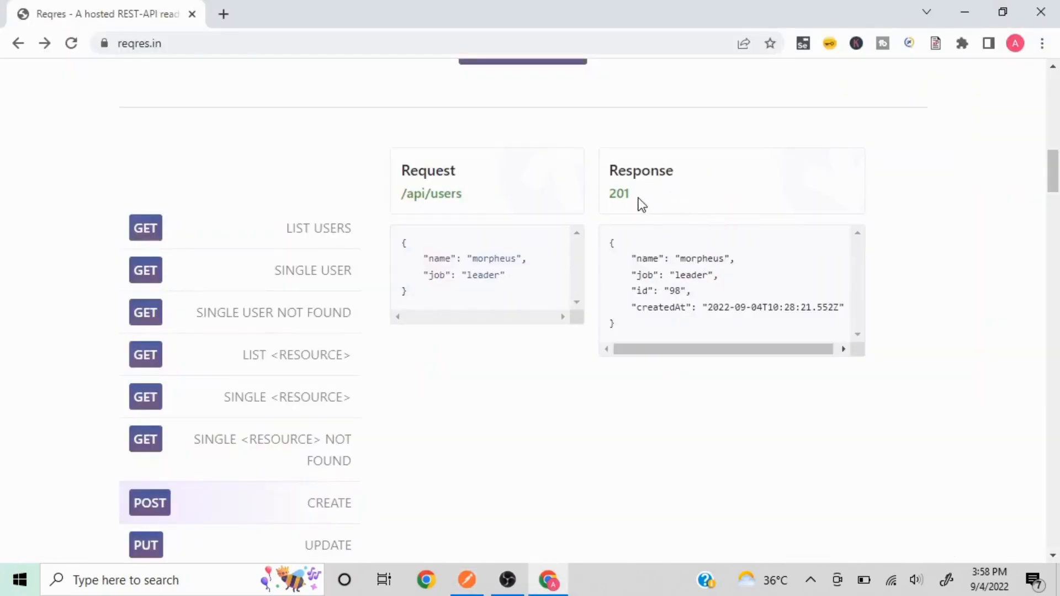
key(alt+Tab)
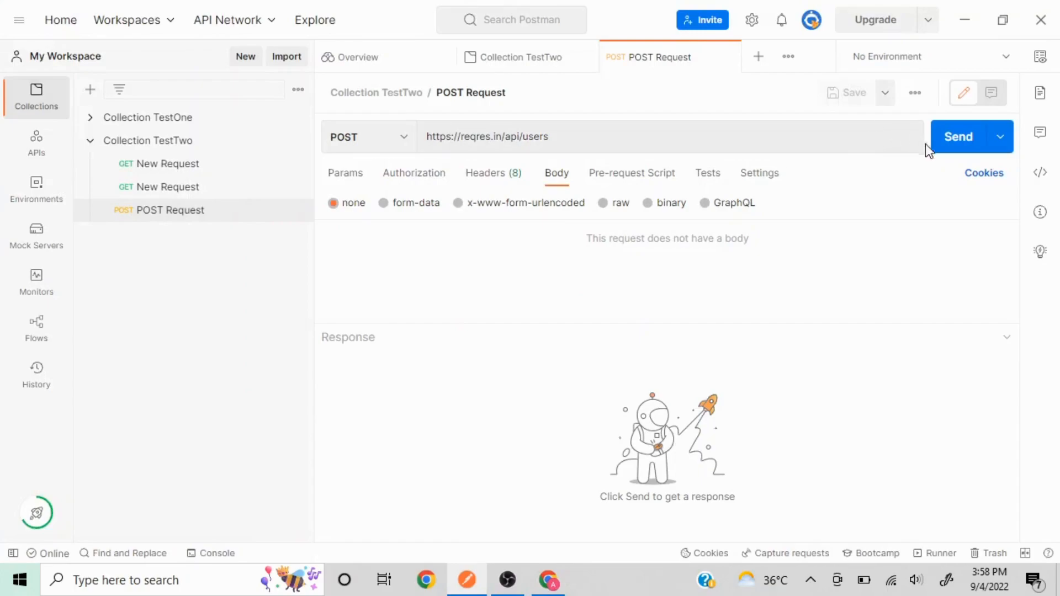
click(951, 139)
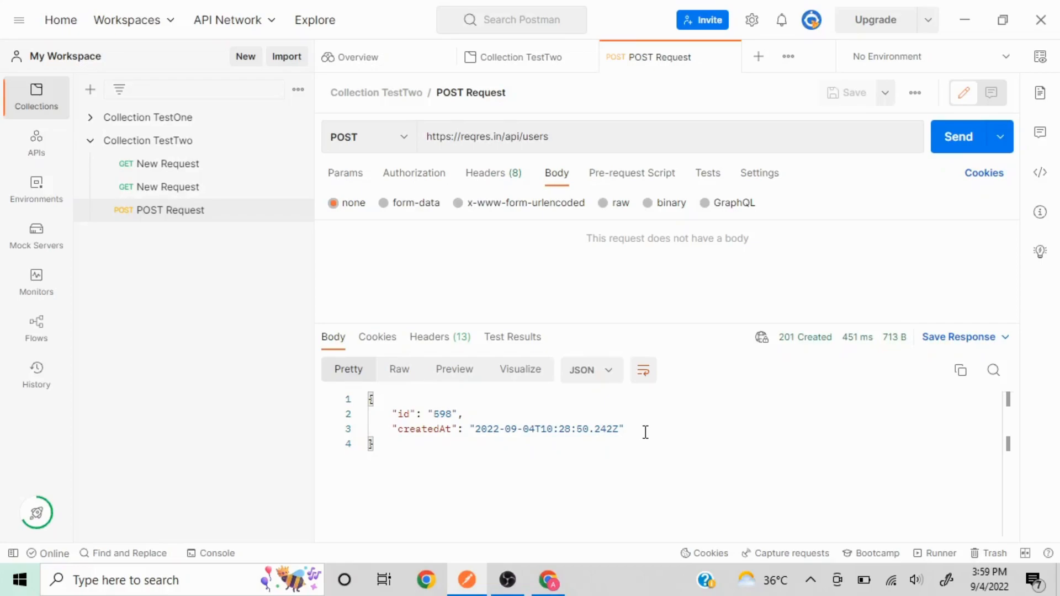
- Compare the response with the Reqres example in Chrome and copy the sample request JSON containing name and job
key(alt+Tab)
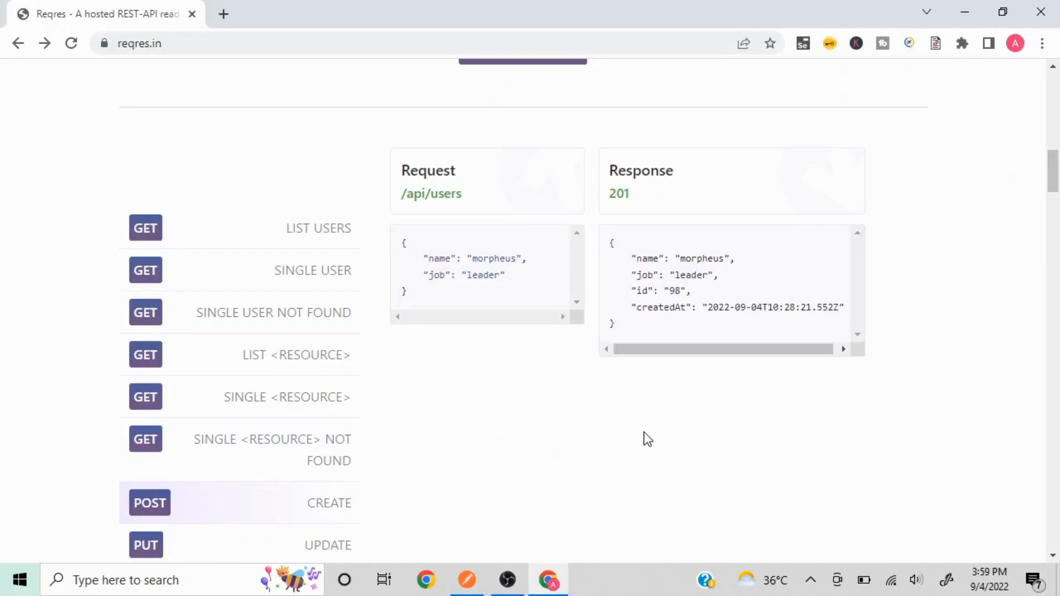
key(alt+Tab)
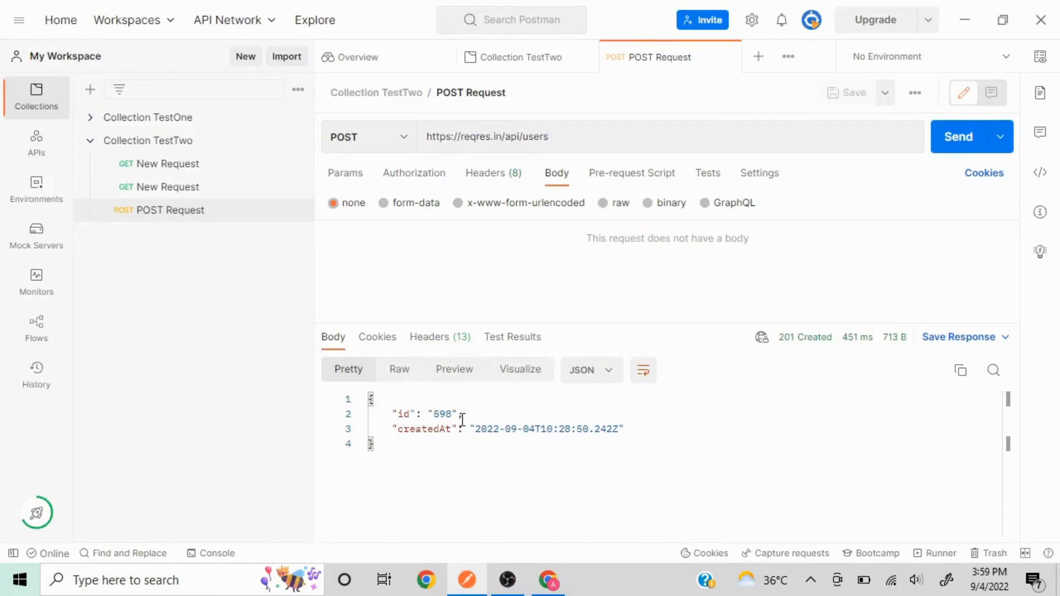
key(alt+Tab)
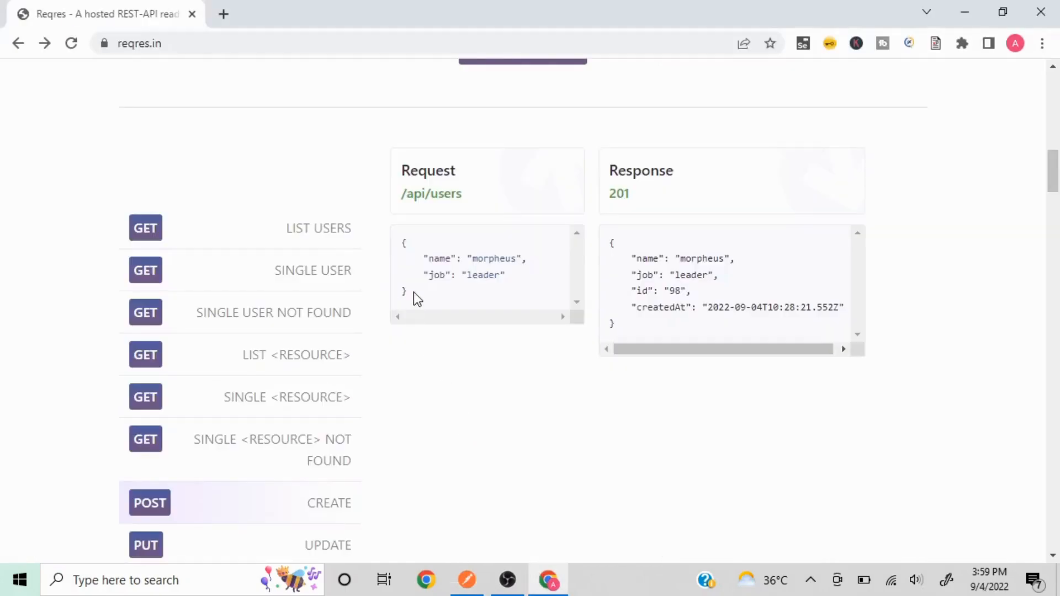
drag(412, 293, 402, 250)
key(ctrl+c)
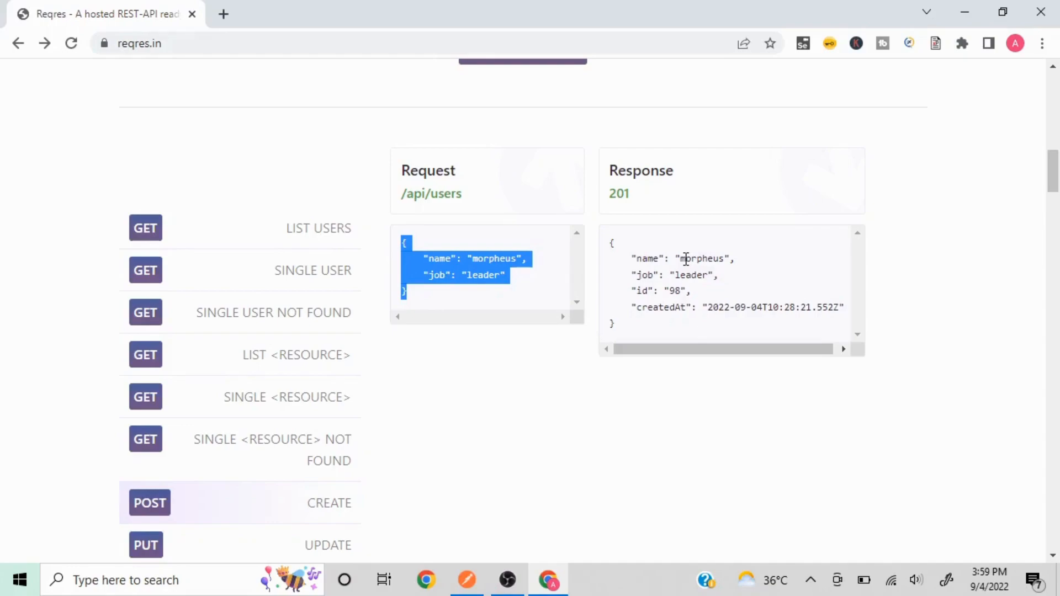
- Switch to Postman, set the request body to raw JSON, and paste in the sample with name "morpheus" and job "leader"
key(alt+Tab)
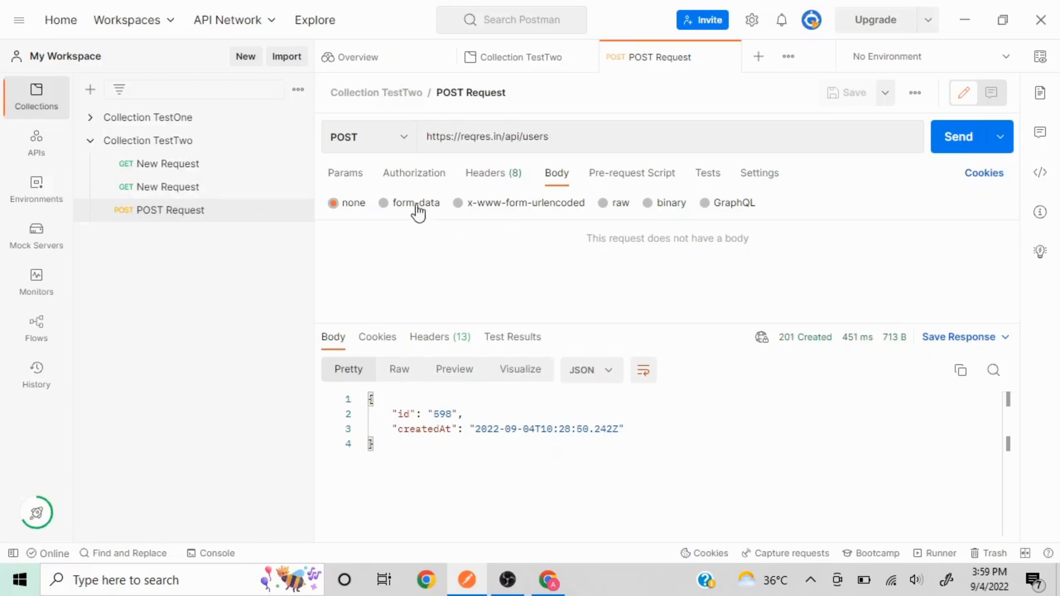
click(395, 204)
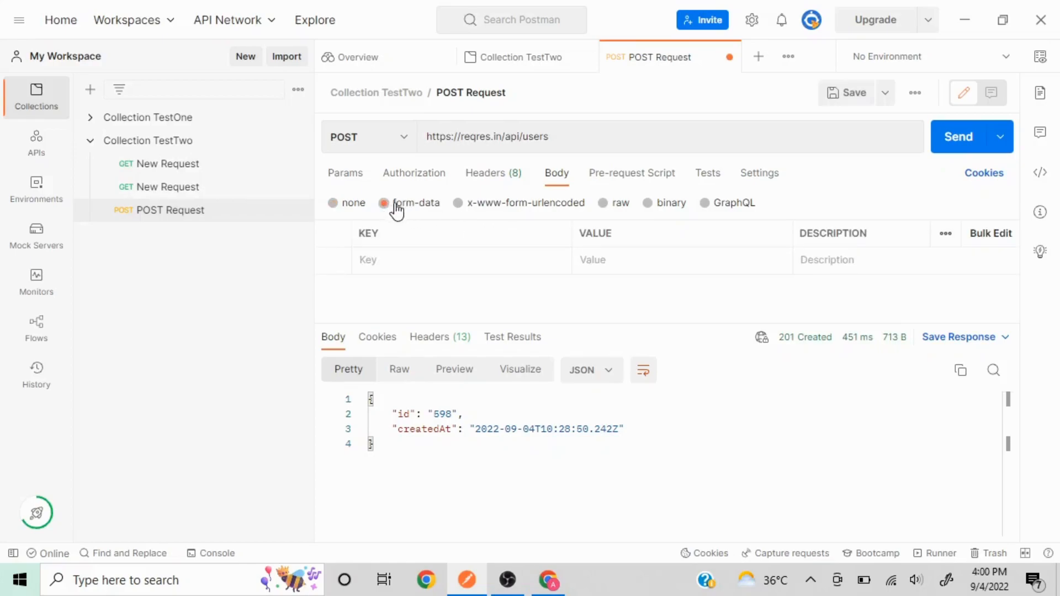
click(458, 203)
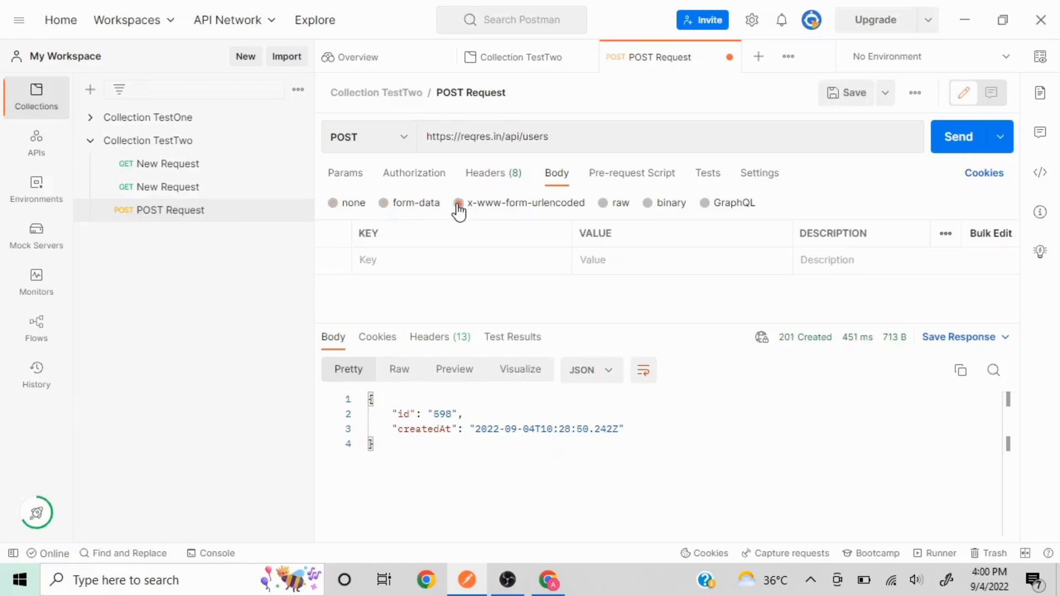
click(605, 204)
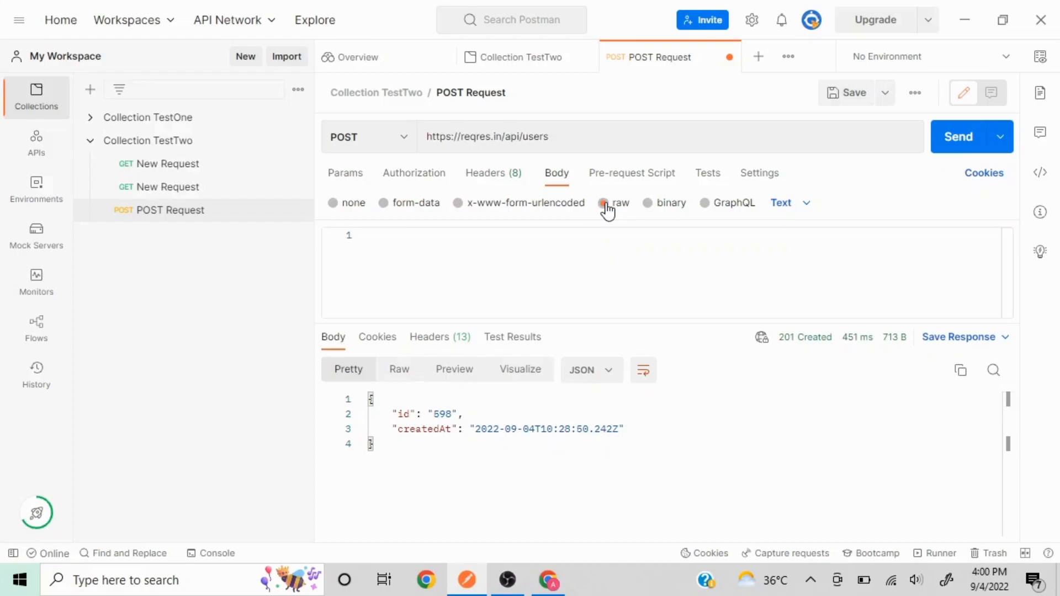
click(807, 205)
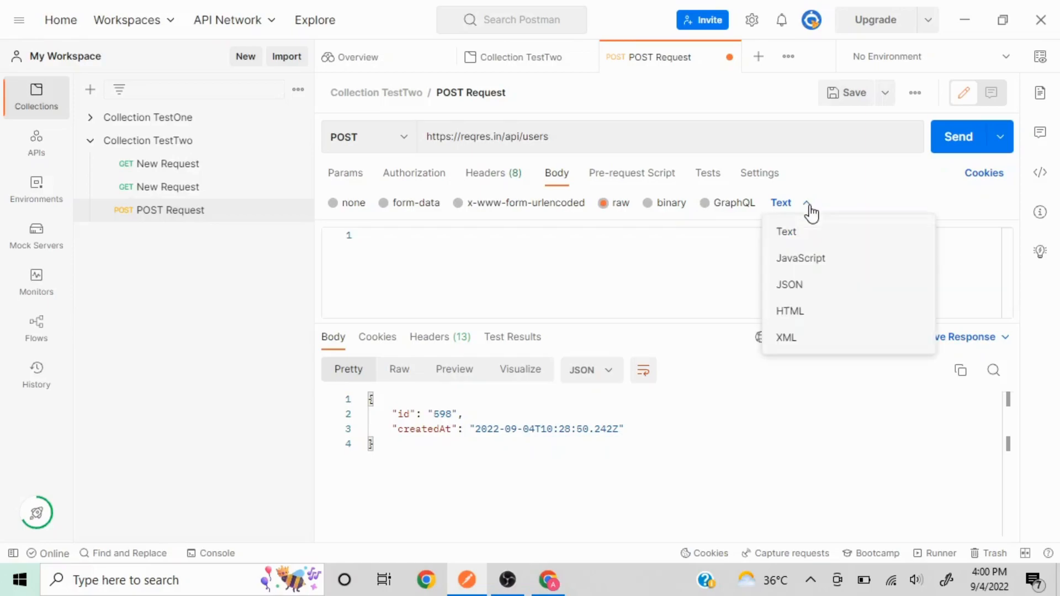
click(820, 294)
click(570, 273)
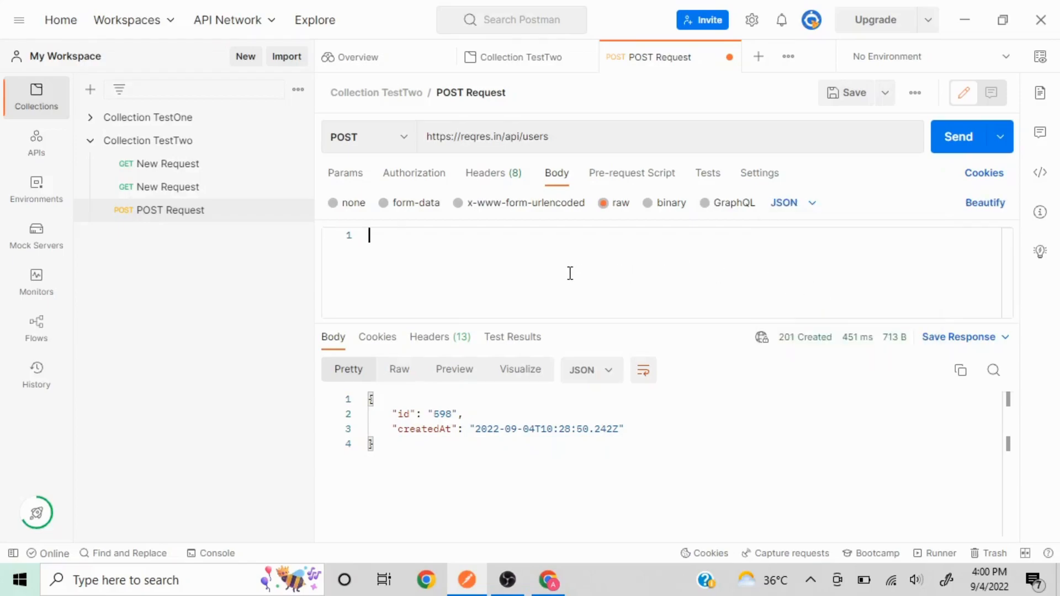
key(ctrl+v)
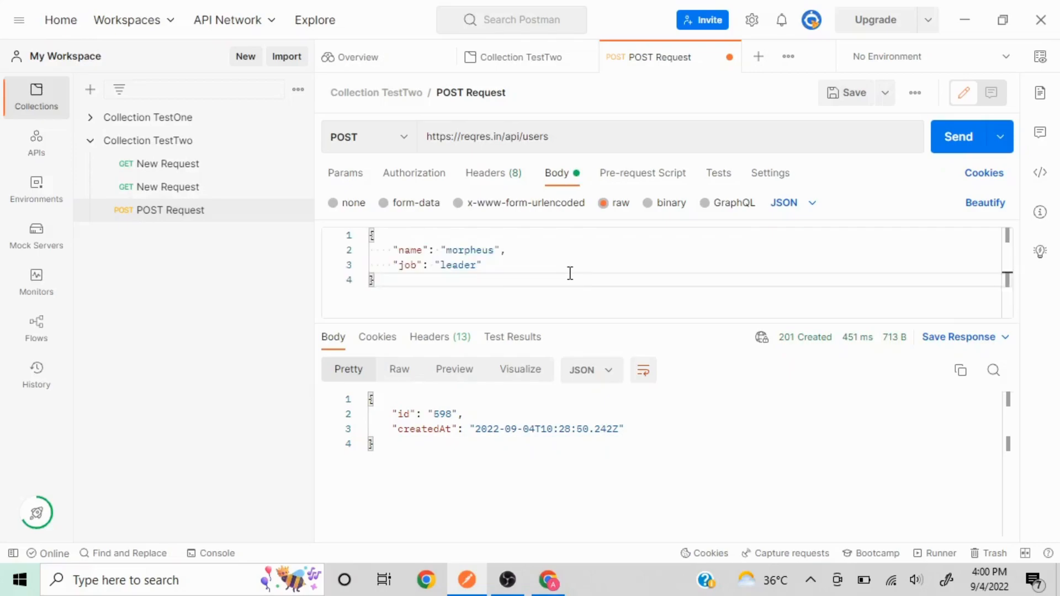
- Replace the "morpheus" value of the name field in the JSON body with the new user's first name
key(alt+Tab)
key(alt+Tab)
click(493, 249)
key(BackSpace)
key(BackSpace)
key(BackSpace)
key(BackSpace)
key(BackSpace)
key(BackSpace)
key(BackSpace)
key(BackSpace)
text(Abhishek)
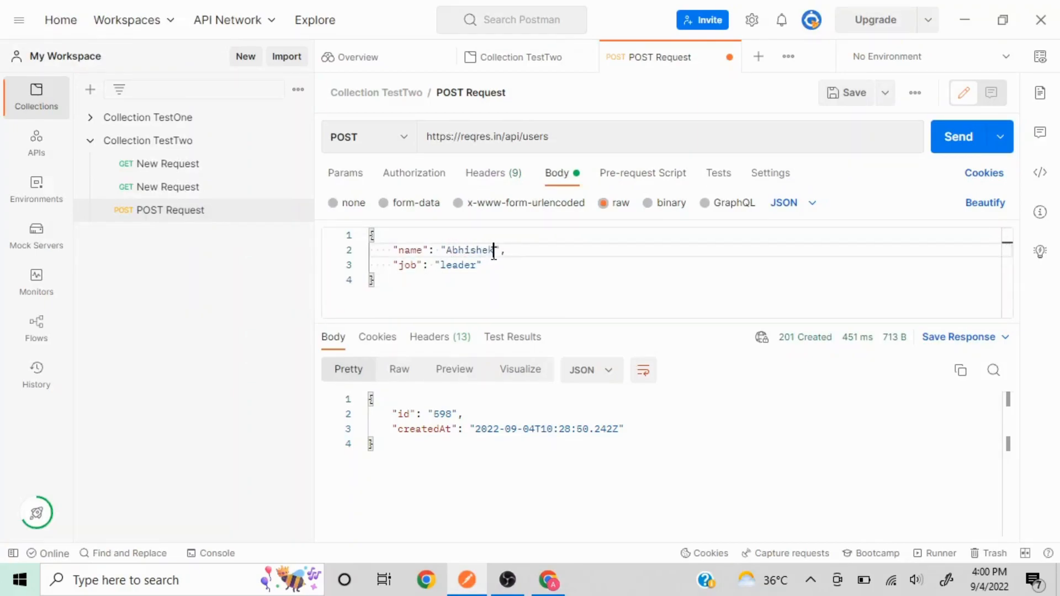
- Replace the "leader" value of the job field in the JSON body with "Trainer"
key(Down)
key(Left)
key(BackSpace)
key(BackSpace)
key(BackSpace)
key(BackSpace)
key(BackSpace)
key(BackSpace)
text(Trainer)
- Check the Reqres create example in Chrome, return to Postman, and save and send the POST request with the edited body
key(alt+Tab)
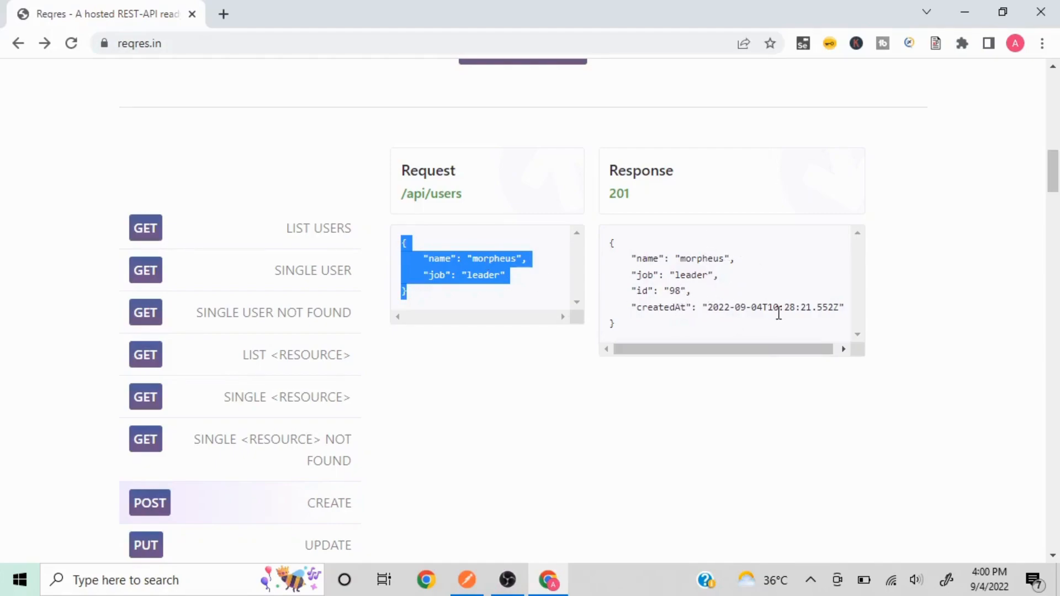
key(alt+Tab)
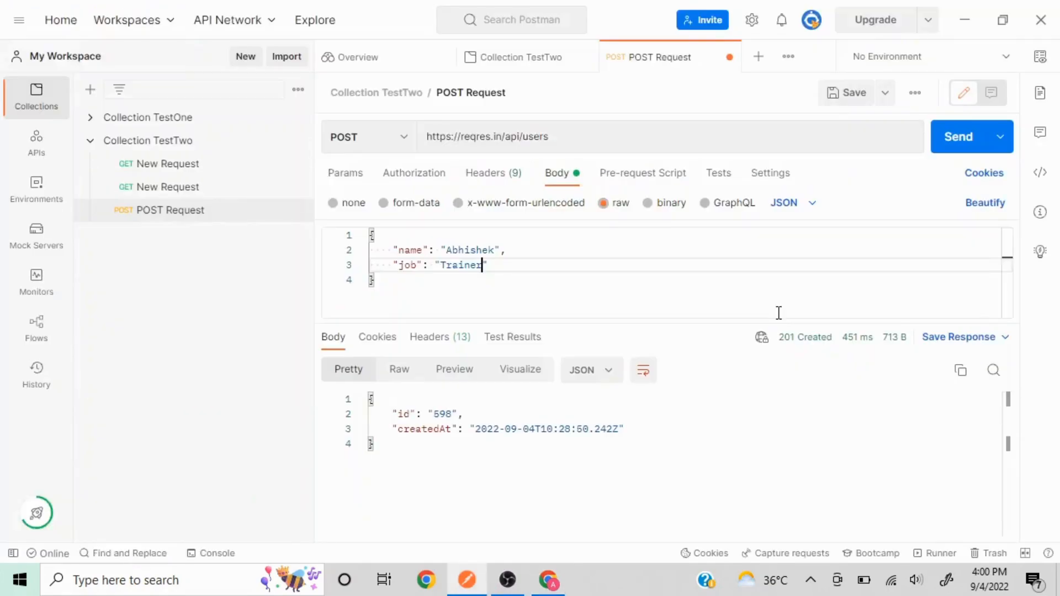
click(853, 98)
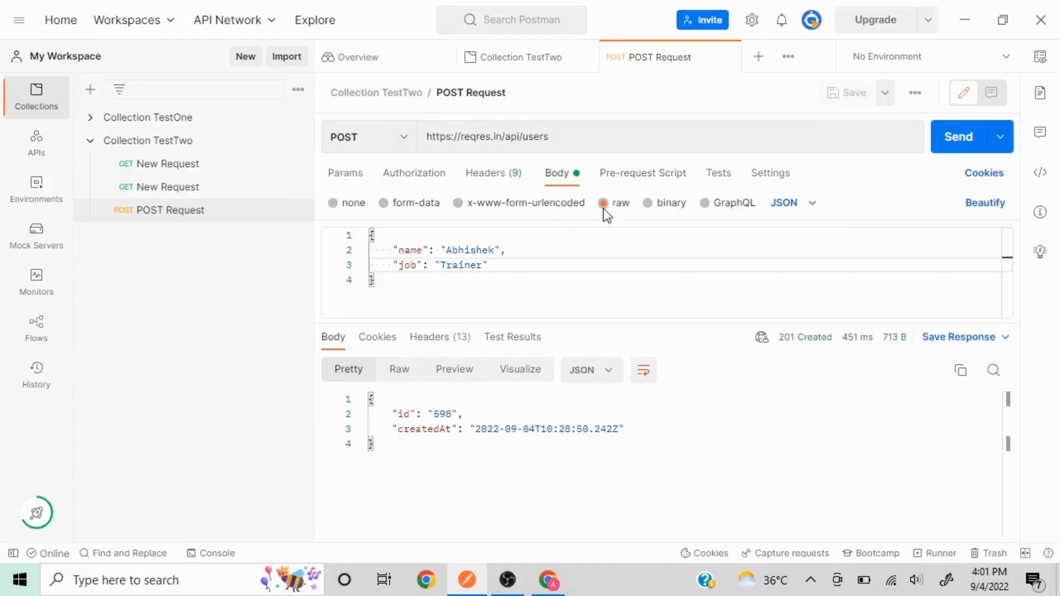
click(967, 144)
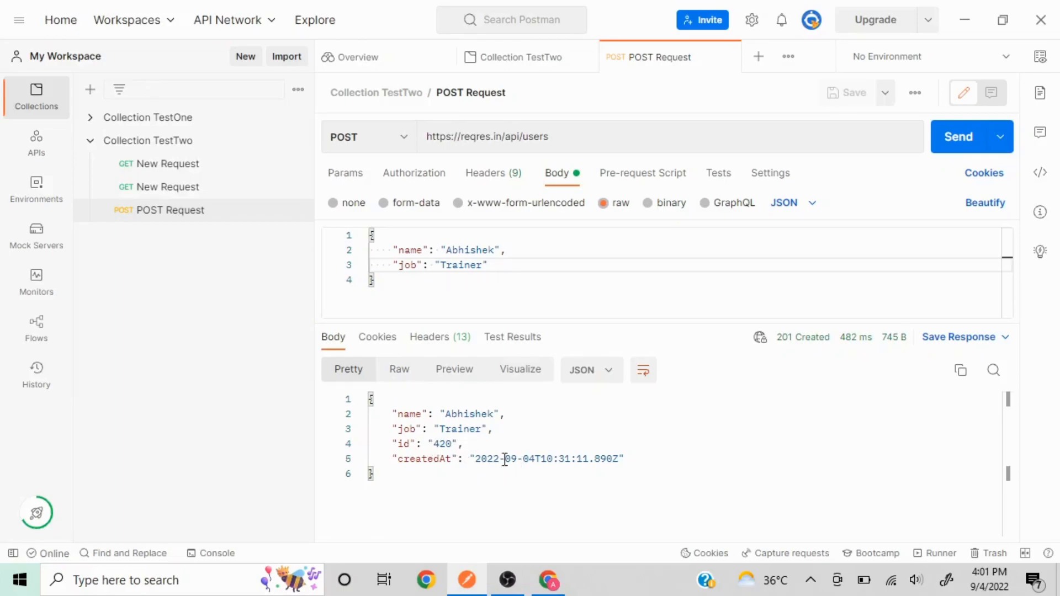
- Switch to Chrome, select the Login - Unsuccessful example on Reqres, and open its /api/login link to copy the full URL
key(alt+Tab)
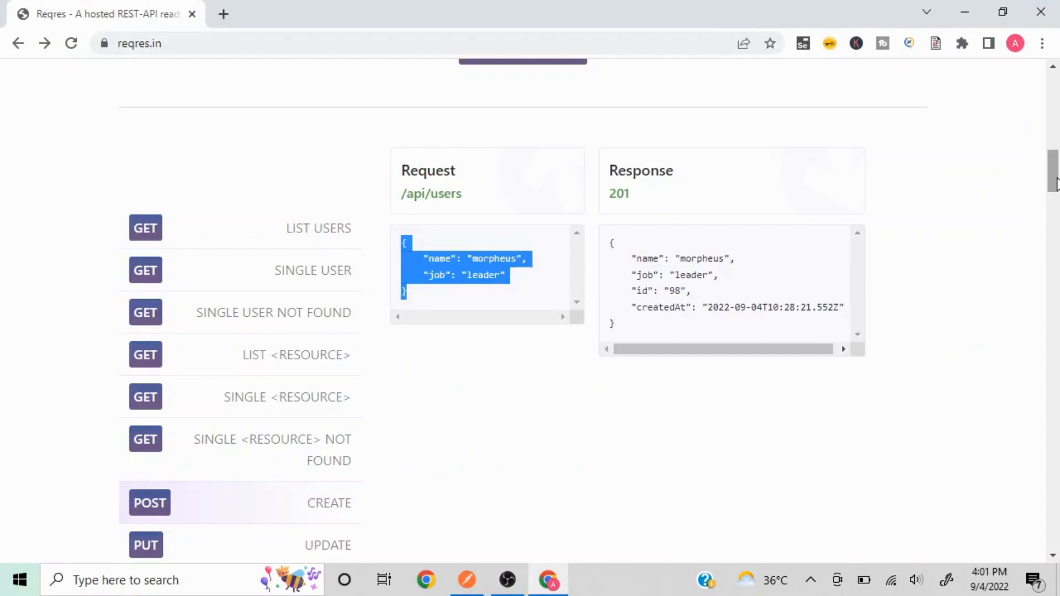
mouse_move(1055, 184)
mouse_down()
mouse_move(1056, 196)
mouse_move(1055, 182)
mouse_up()
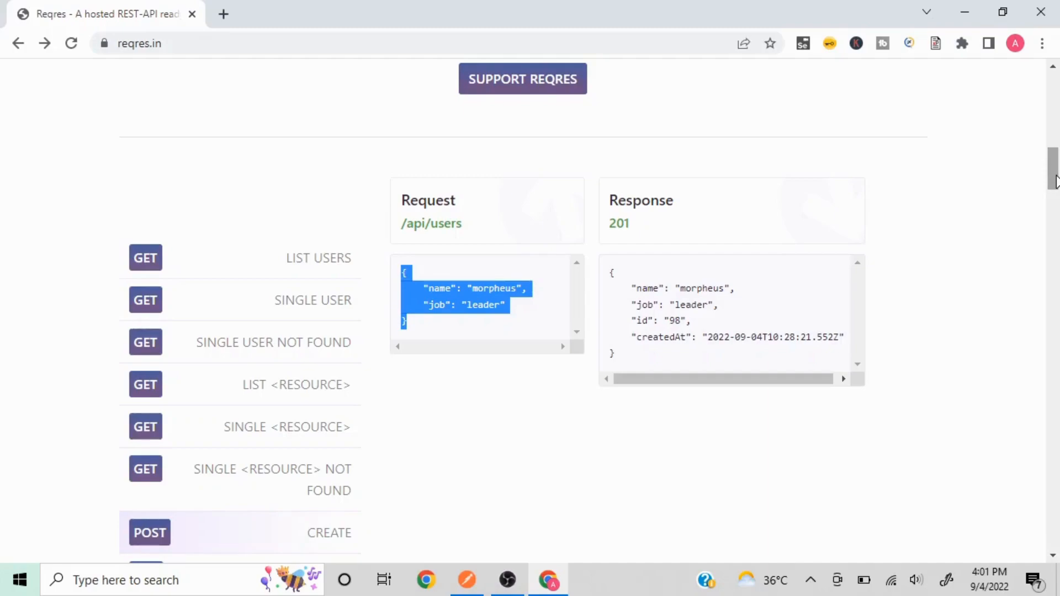
drag(1055, 183, 1055, 217)
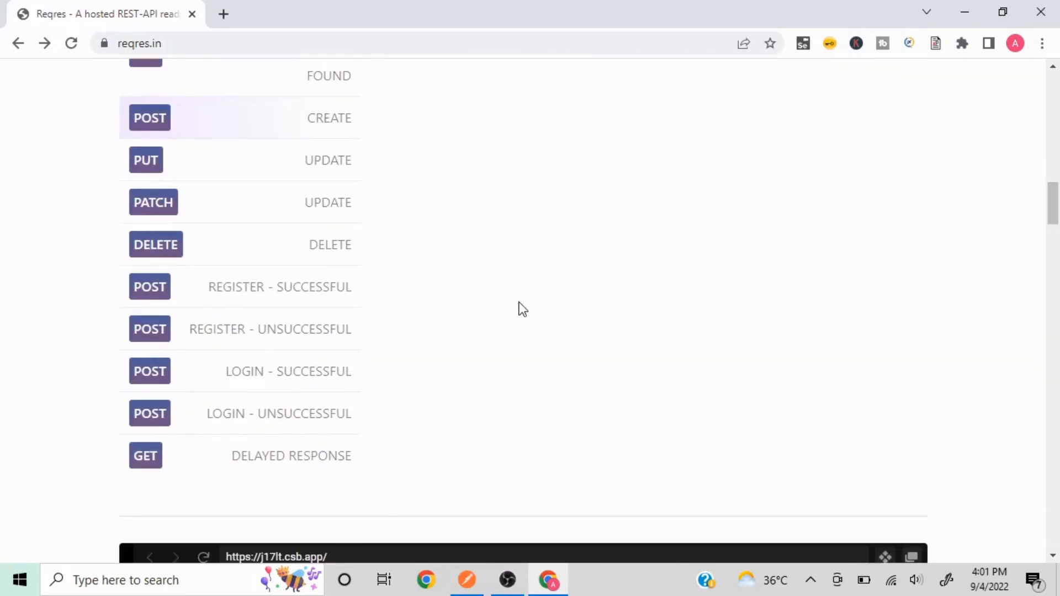
click(248, 422)
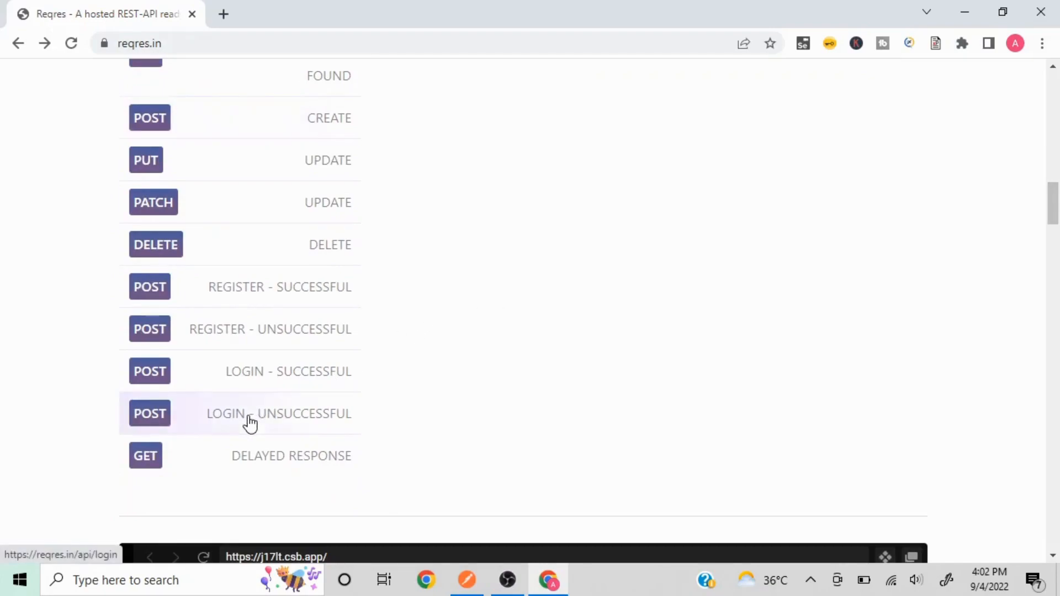
drag(1055, 200, 1055, 161)
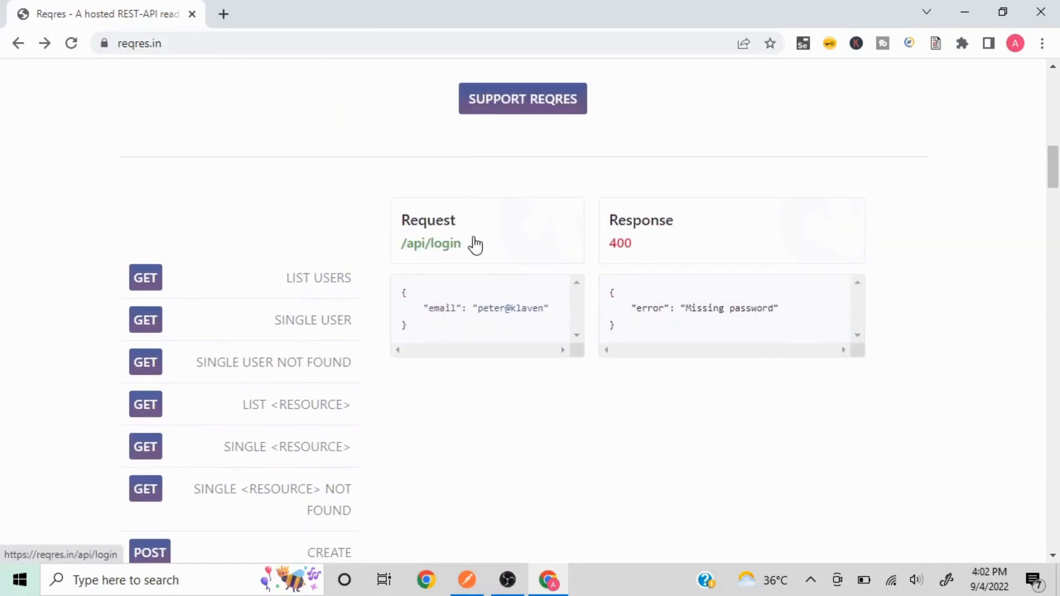
click(446, 248)
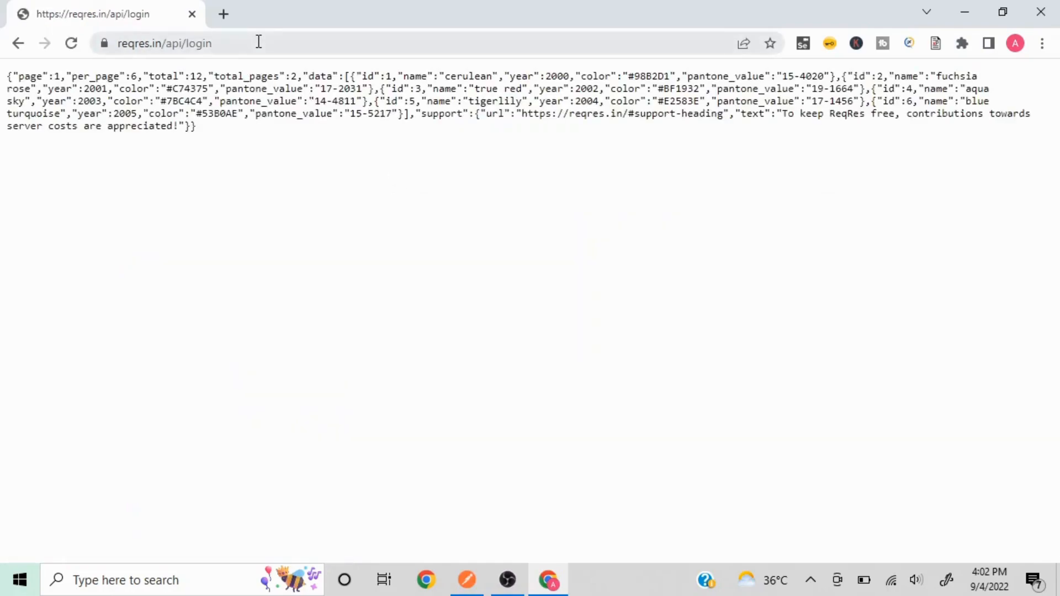
click(258, 42)
key(ctrl+c)
key(alt+Tab)
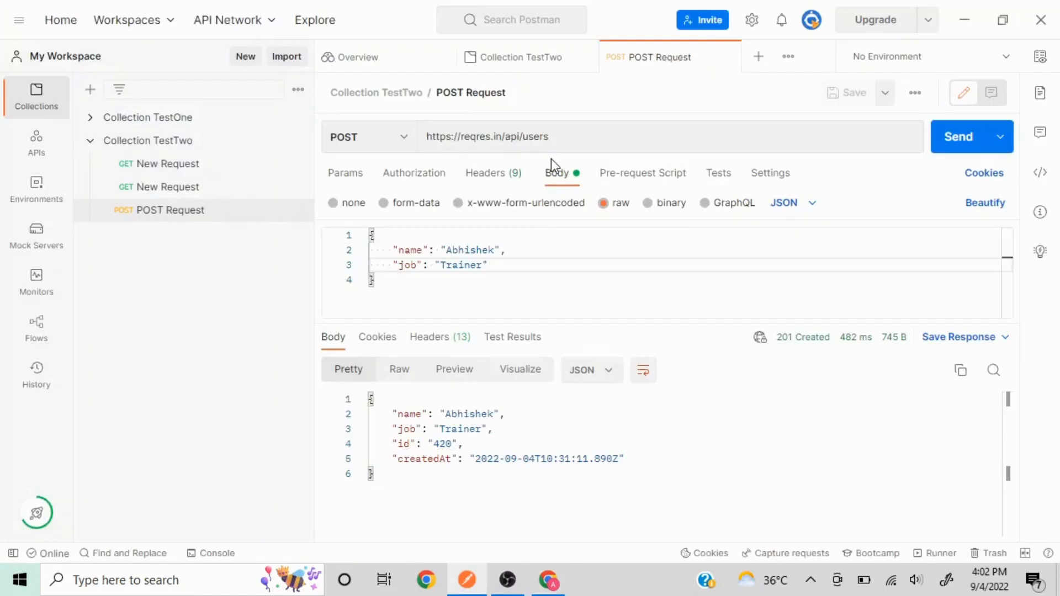
click(563, 137)
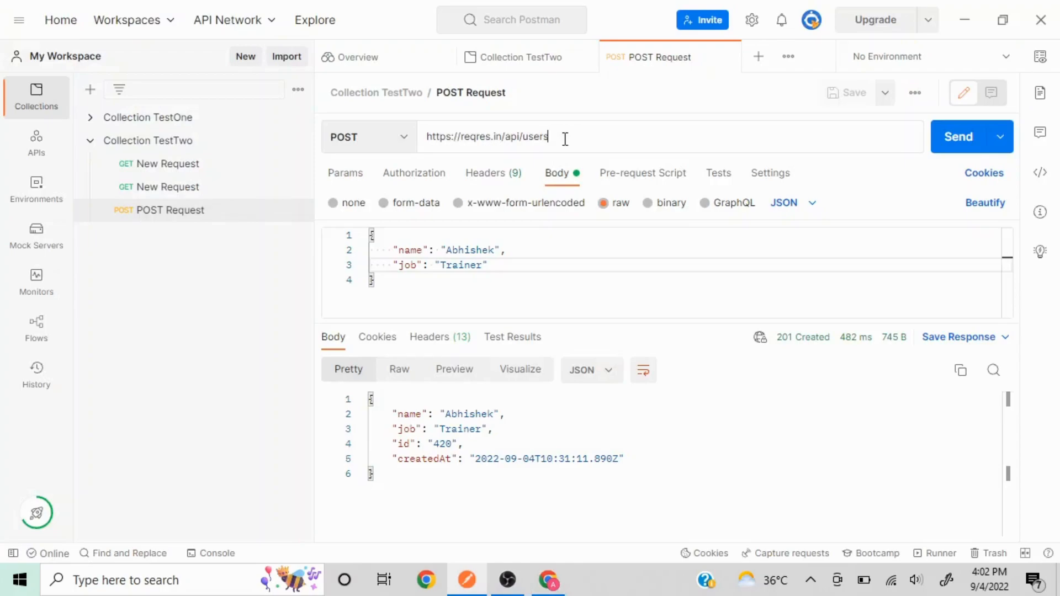
key(ctrl+a)
key(ctrl+v)
- Switch to Chrome, go back to the Reqres Login - Unsuccessful example, and copy its request JSON containing only the email field
key(alt+Tab)
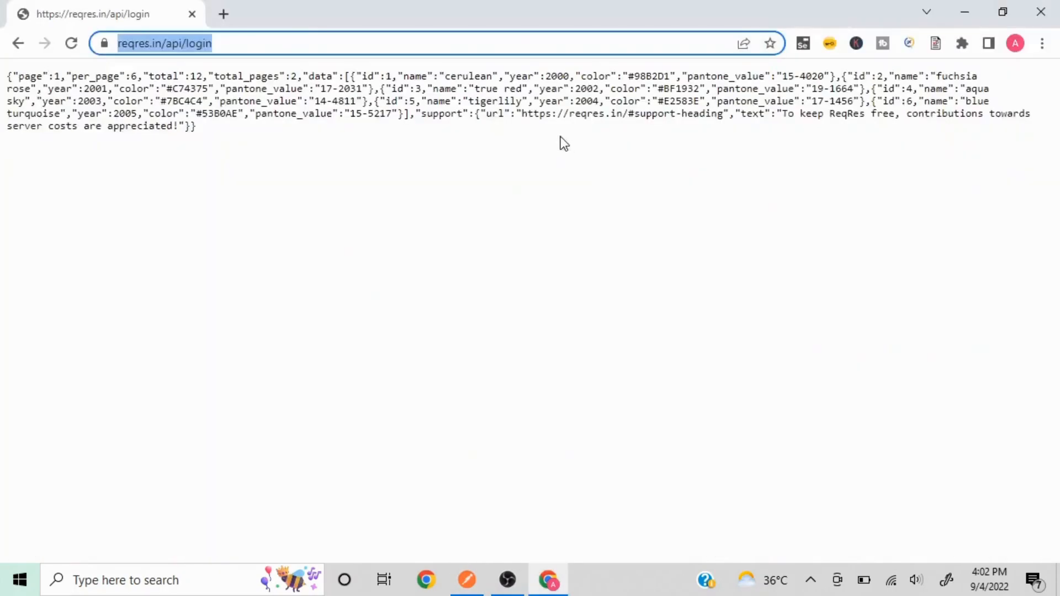
click(19, 50)
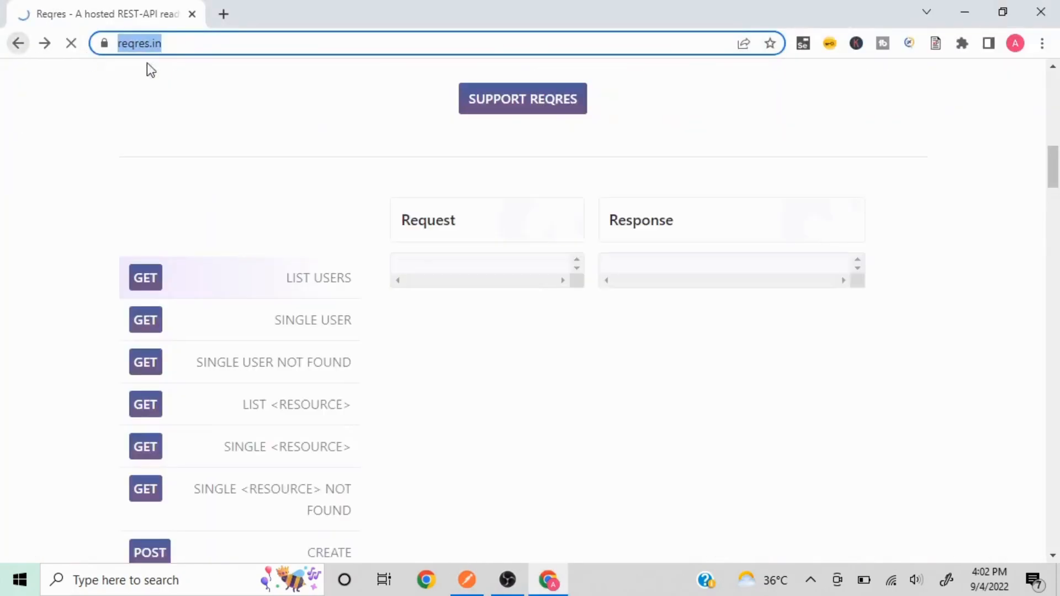
drag(1052, 158, 1055, 202)
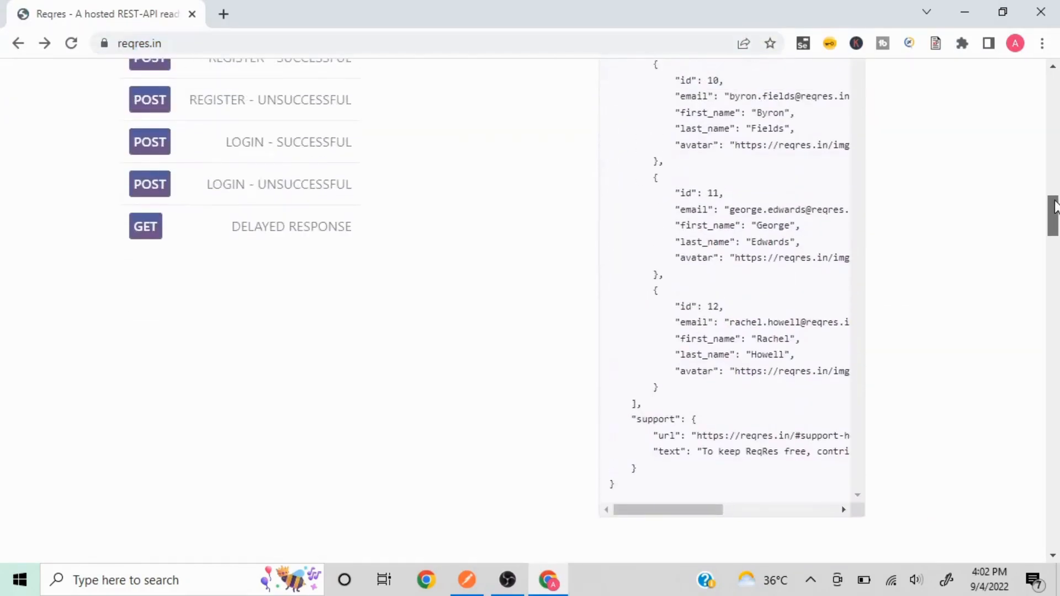
click(320, 194)
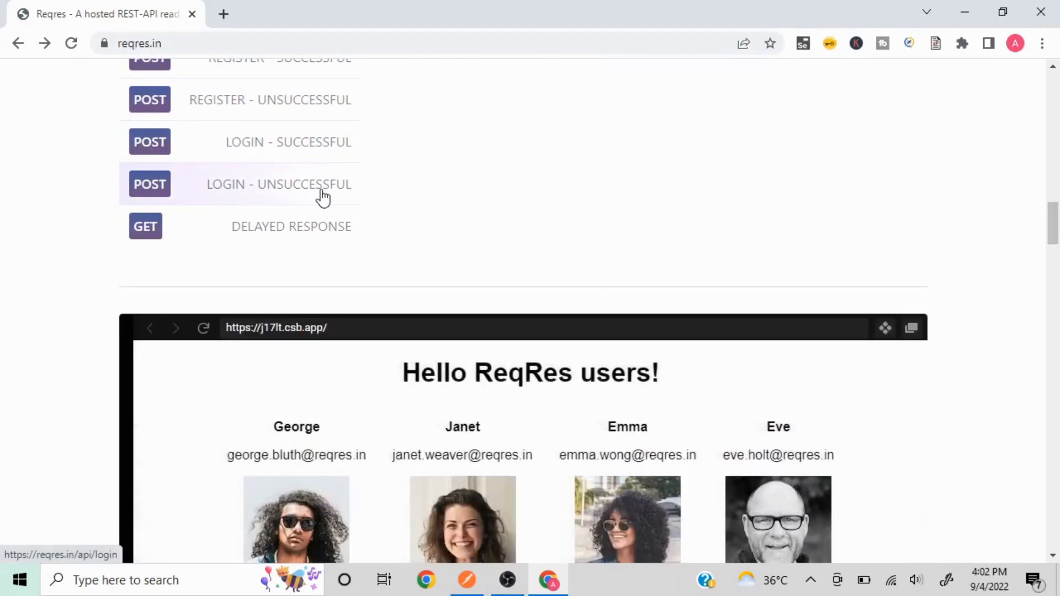
drag(1054, 204, 1055, 157)
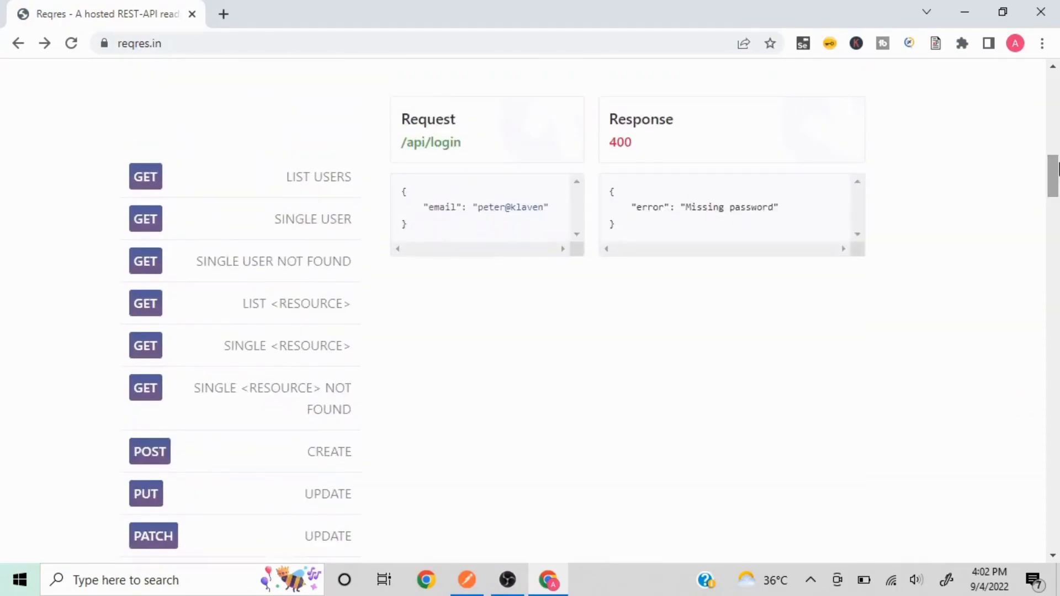
drag(413, 226, 400, 197)
key(ctrl+c)
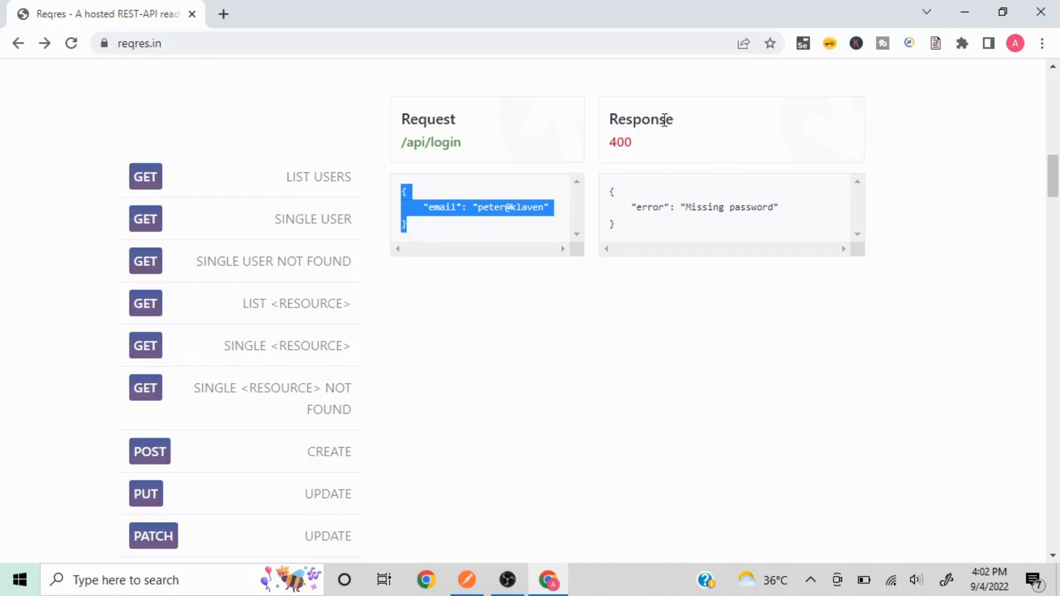
- Switch to Postman and replace the whole raw JSON body with the copied login sample containing only the email field
key(alt+Tab)
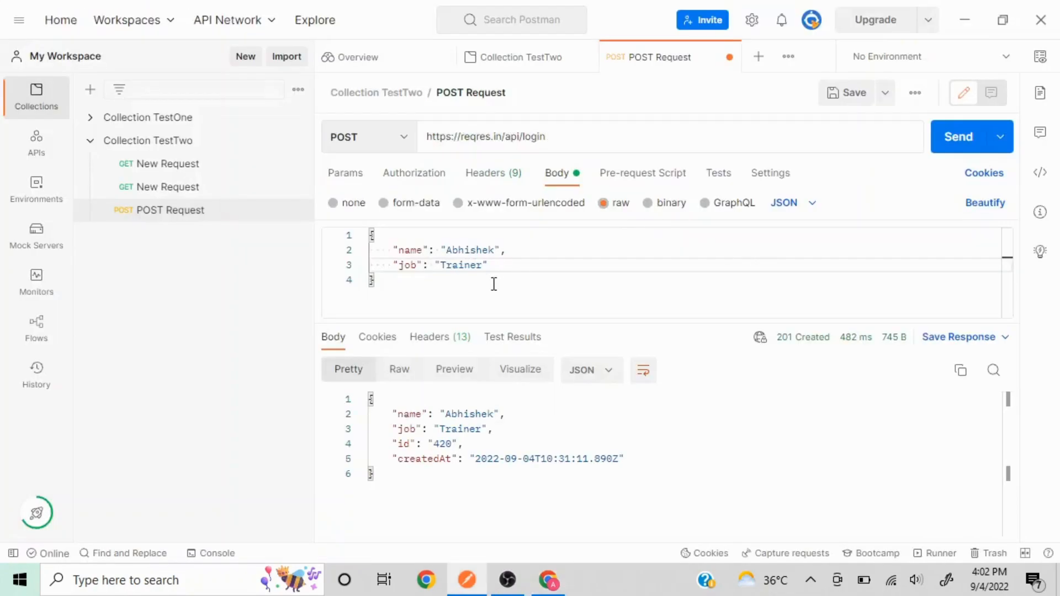
click(451, 283)
key(ctrl+a)
key(ctrl+v)
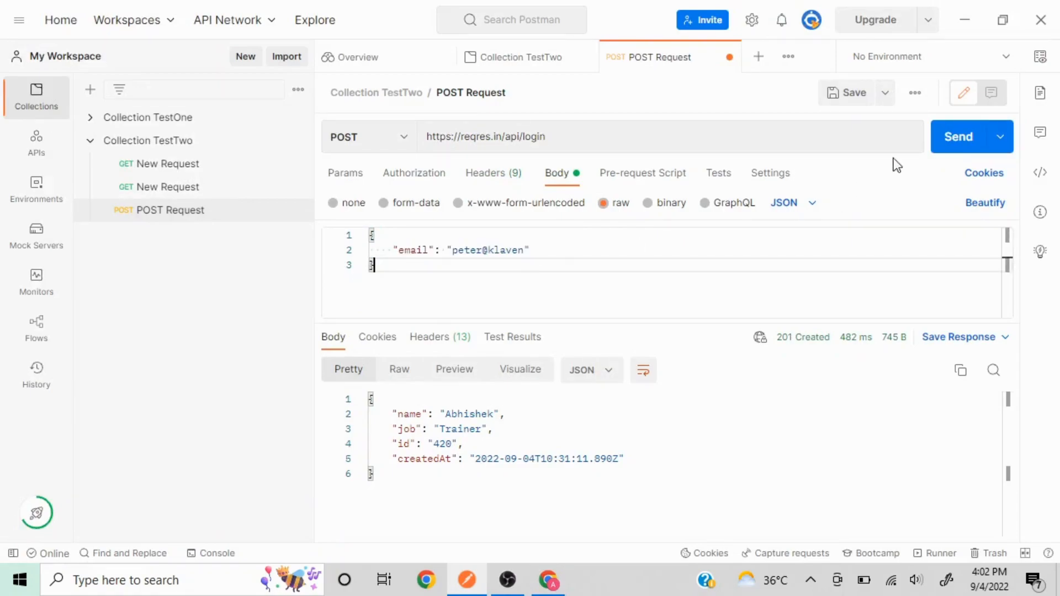
- Save and send the login POST request, and compare its response with the Reqres Login - Unsuccessful example in Chrome
click(853, 101)
click(956, 145)
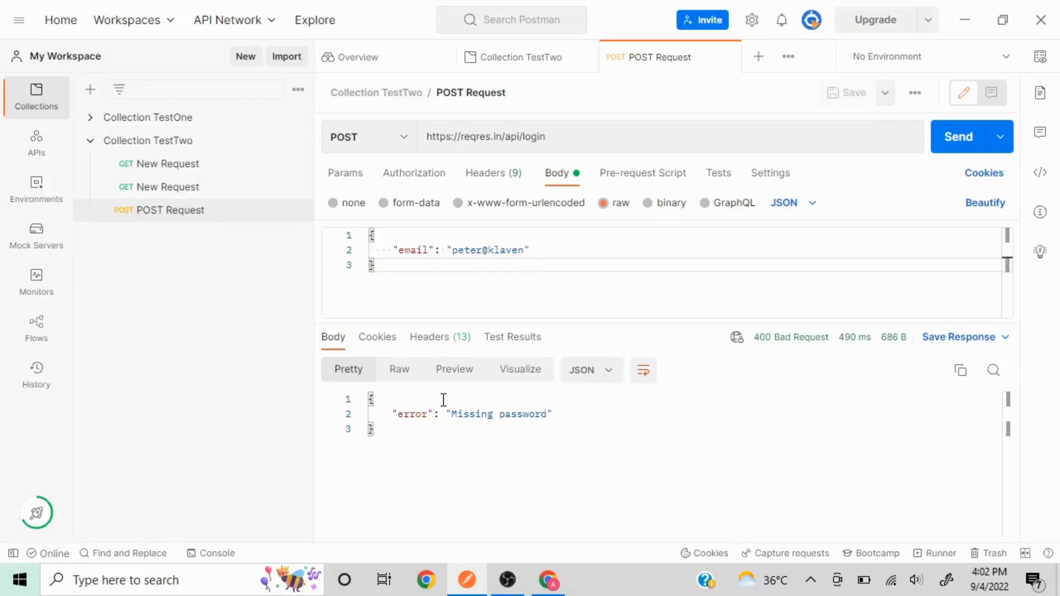
key(alt+Tab)
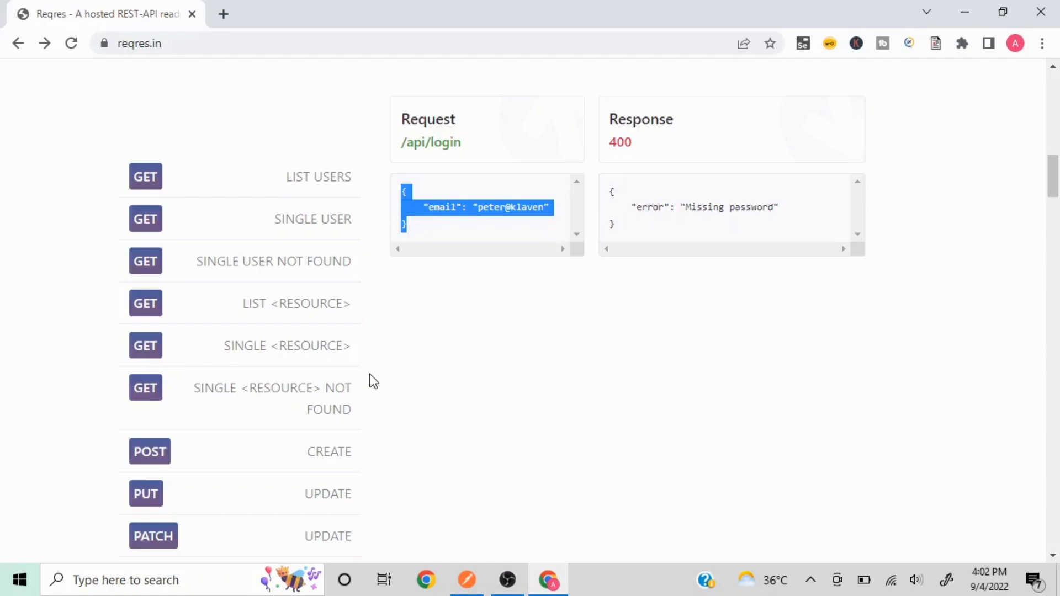
key(alt+Tab)
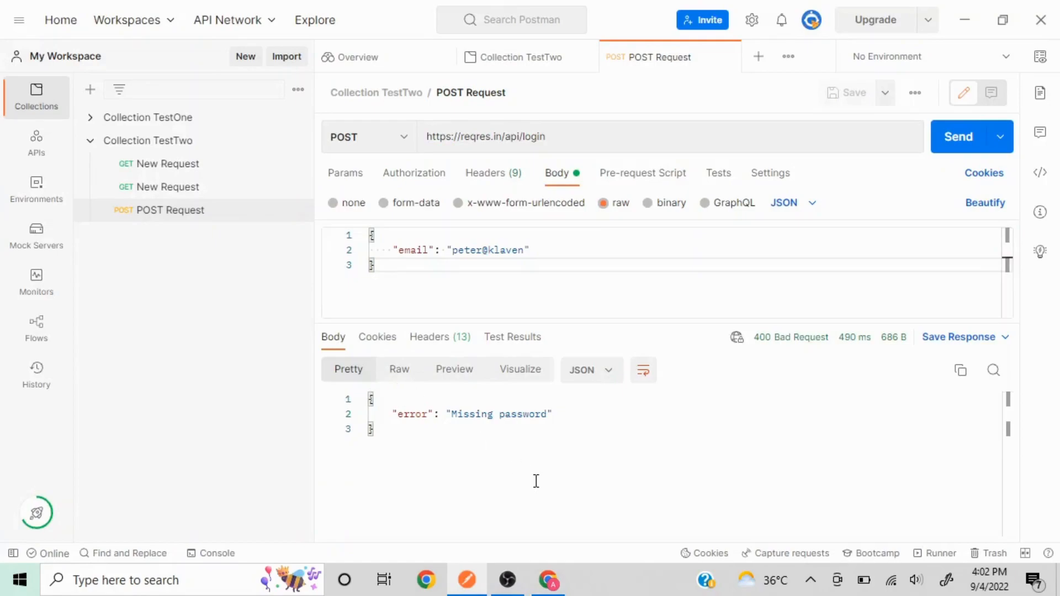
- Minimize the Postman and Chrome windows to show the desktop
click(974, 22)
click(973, 12)
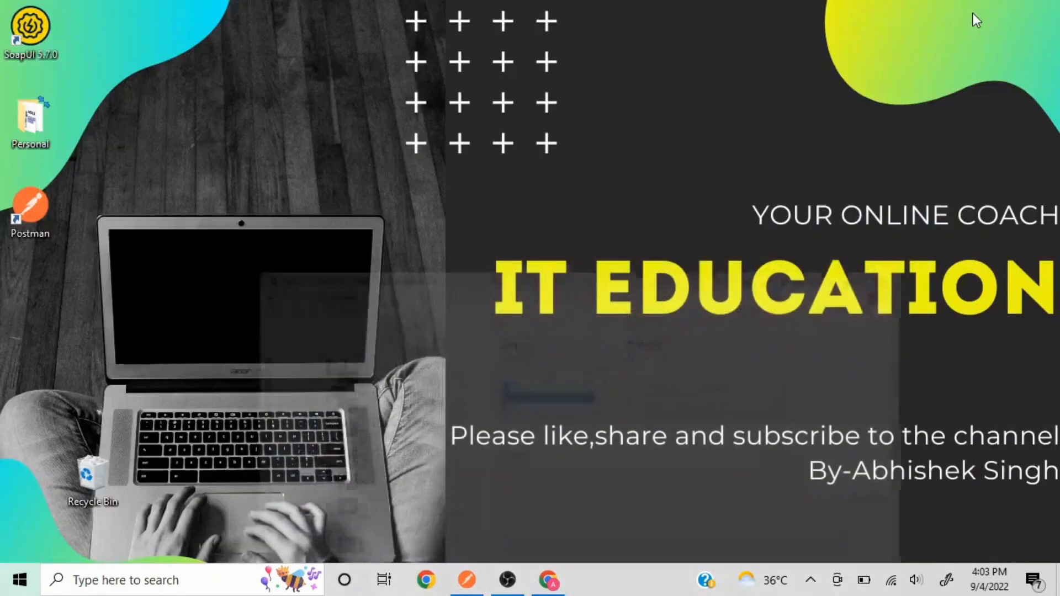